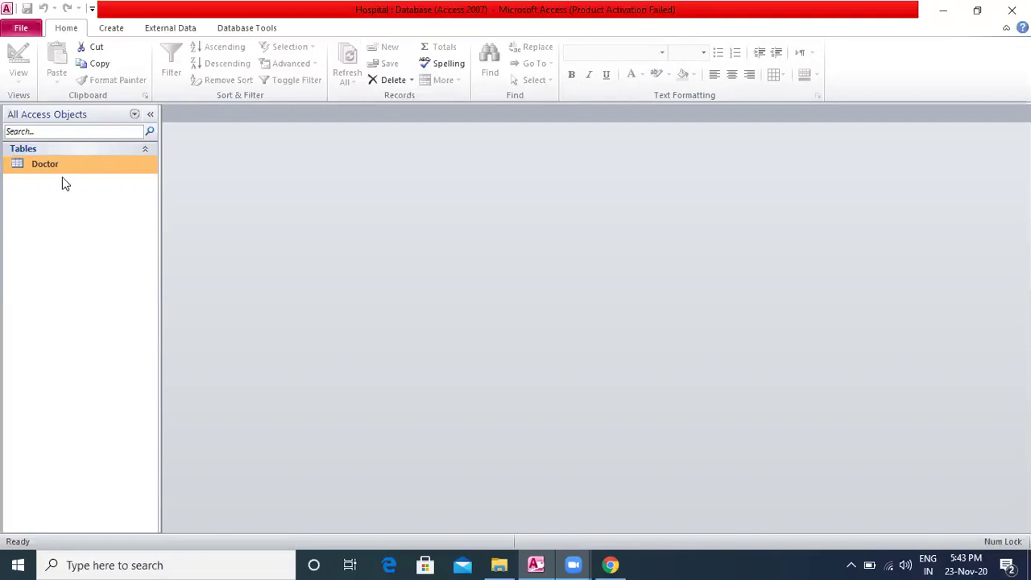
Step: Open the Doctor table to show its six records, then switch to the Create ribbon
click(35, 167)
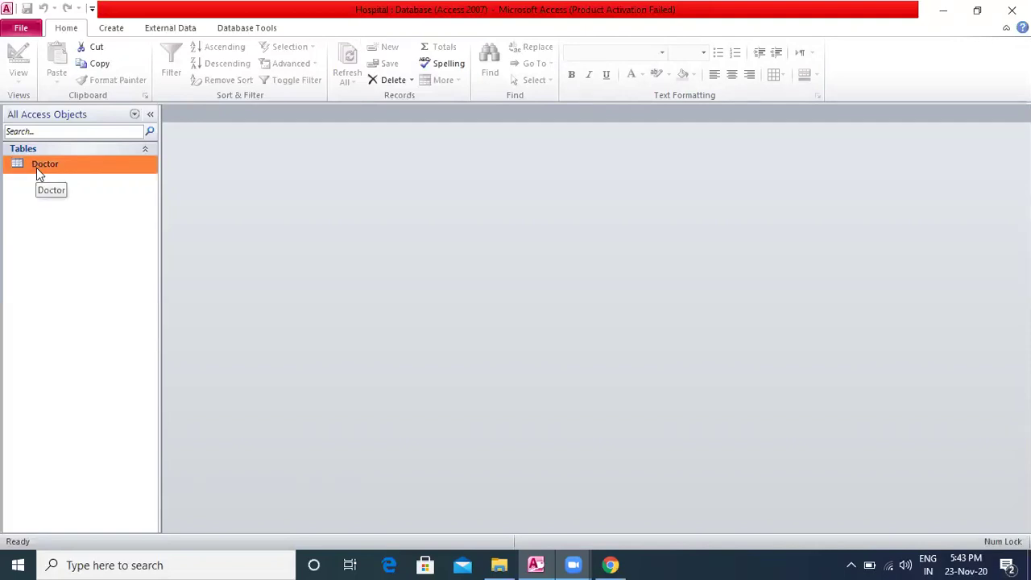
double_click(38, 167)
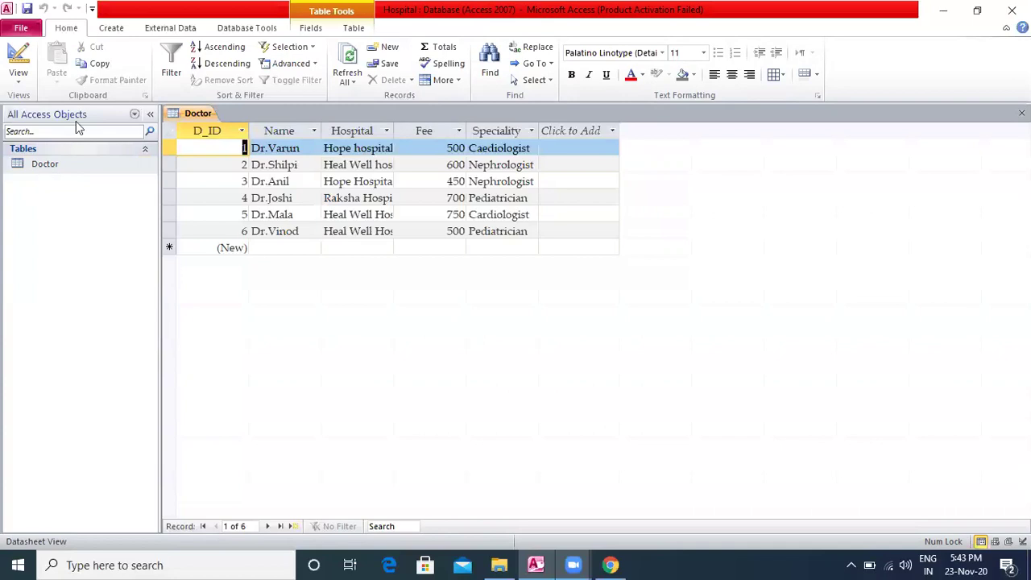
click(111, 28)
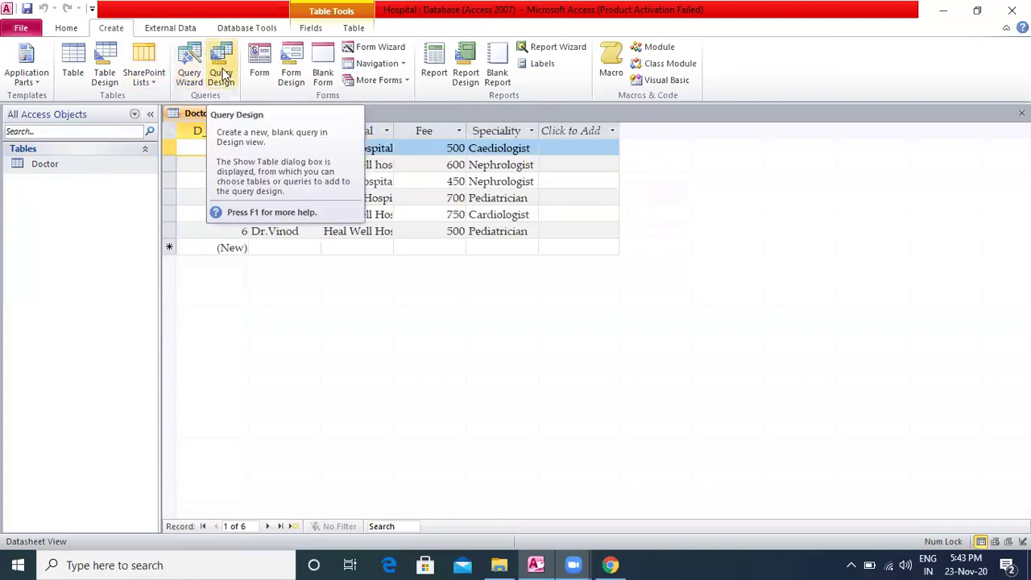
Step: Begin a blank query design and add the Doctor table from Show Table
click(222, 74)
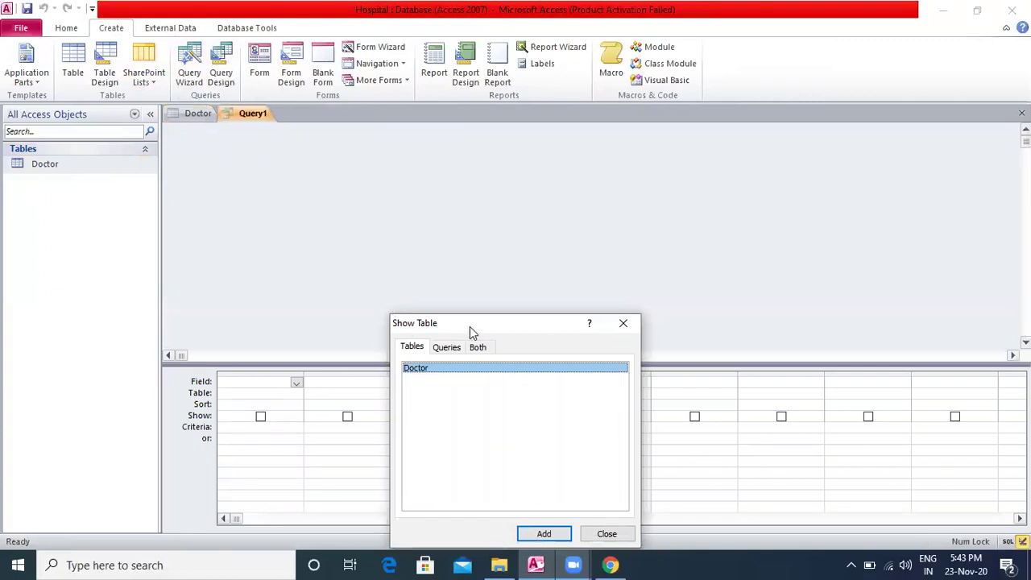
drag(470, 326, 437, 182)
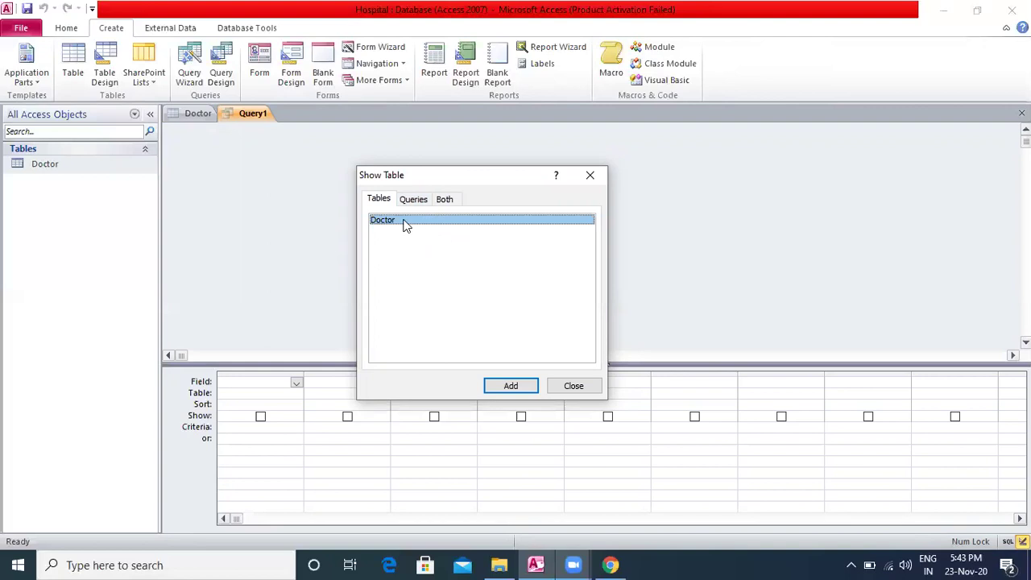
click(506, 385)
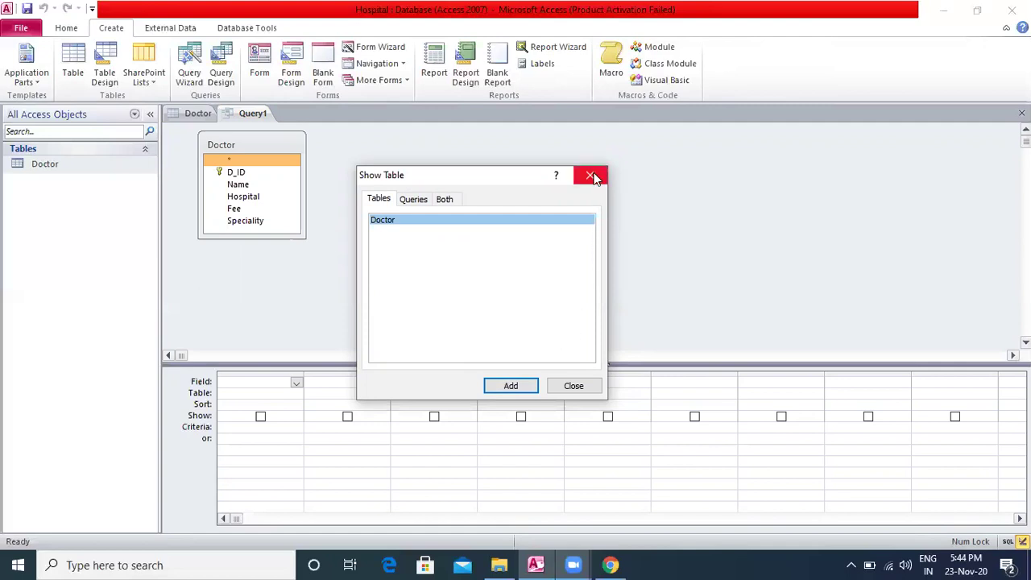
click(583, 389)
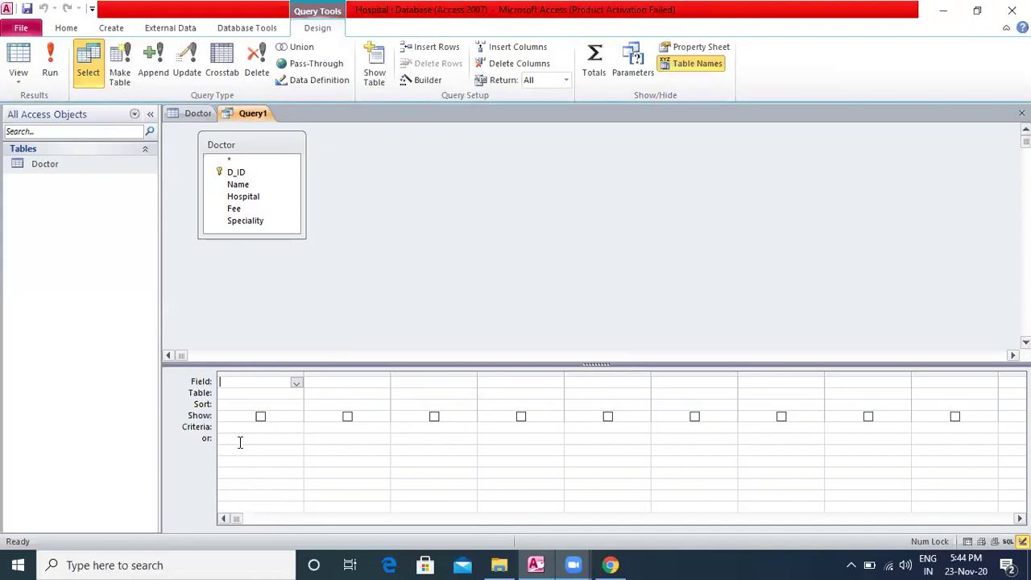
Step: Fill the grid's five columns with D_ID, Name, Hospital, Fee and Speciality
click(231, 211)
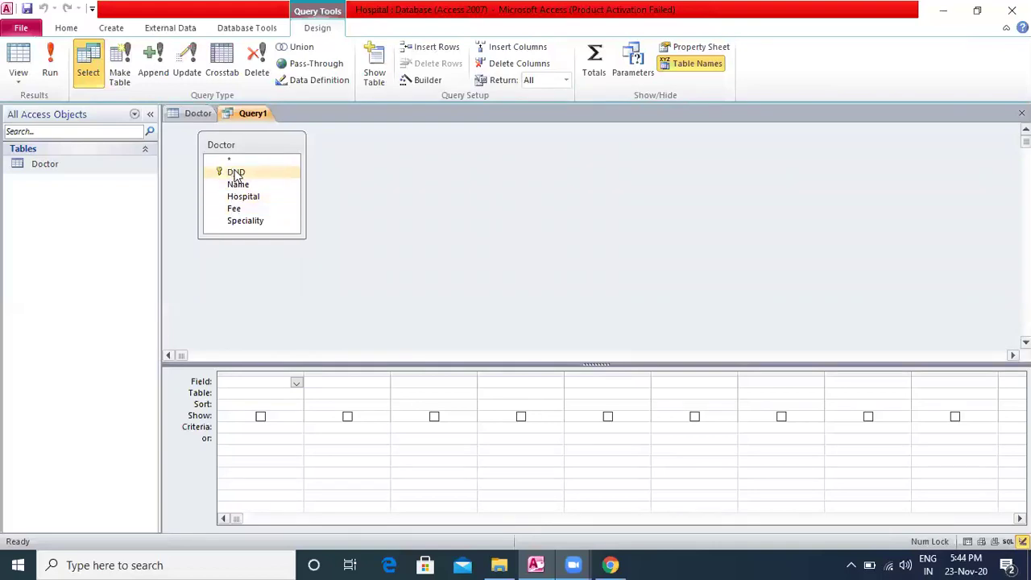
double_click(236, 173)
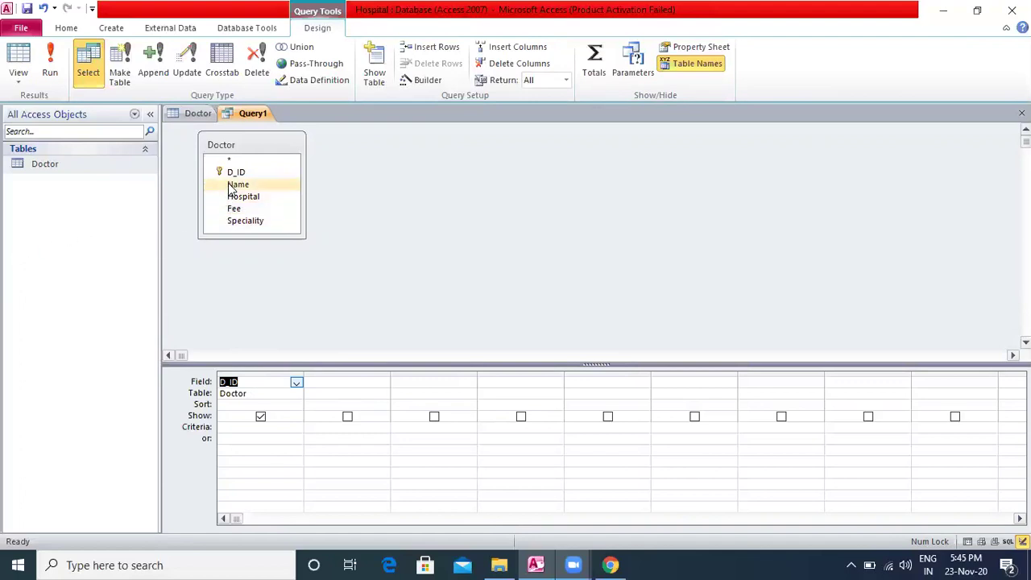
drag(231, 187, 316, 379)
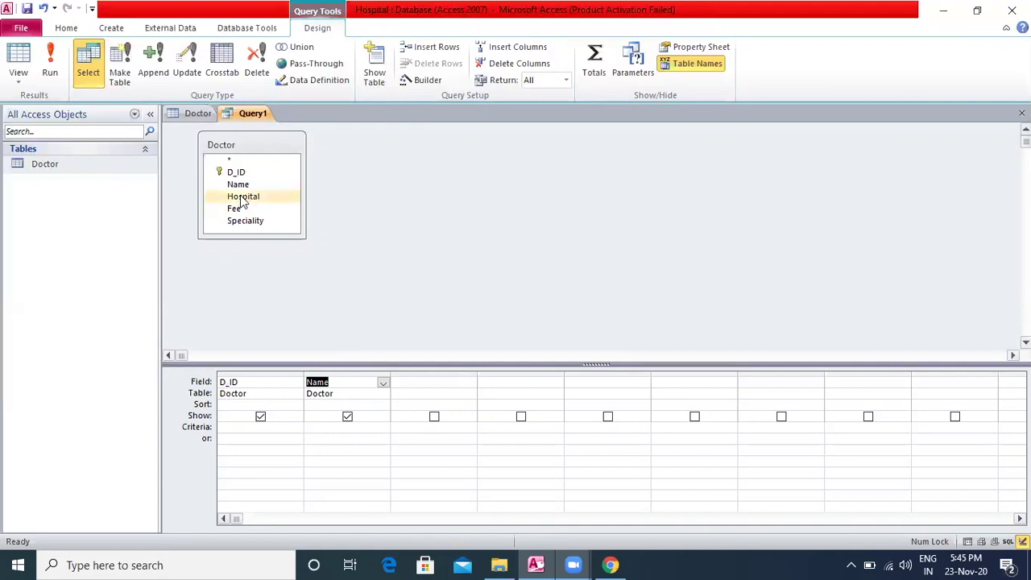
drag(251, 198, 438, 382)
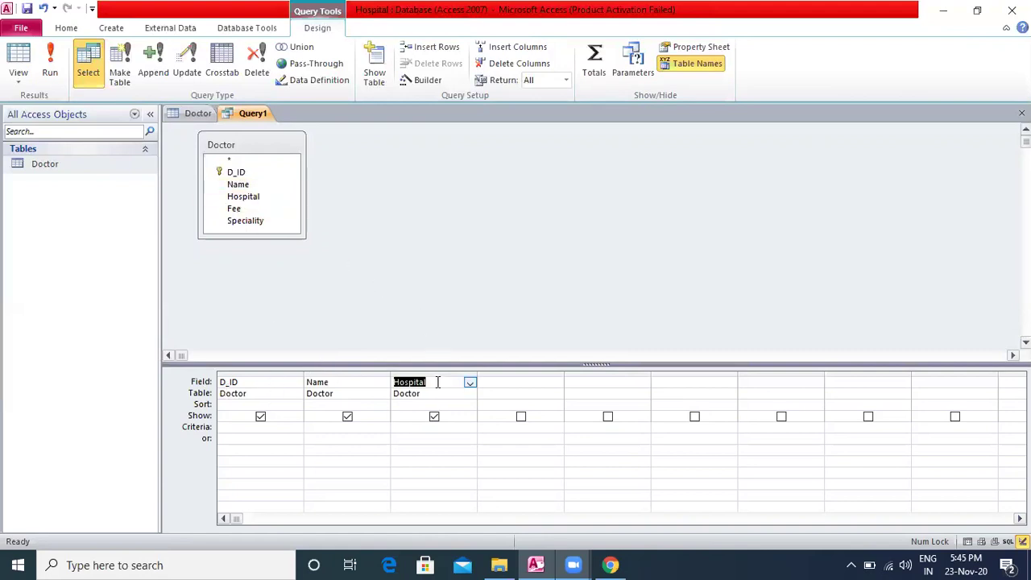
drag(240, 208, 503, 385)
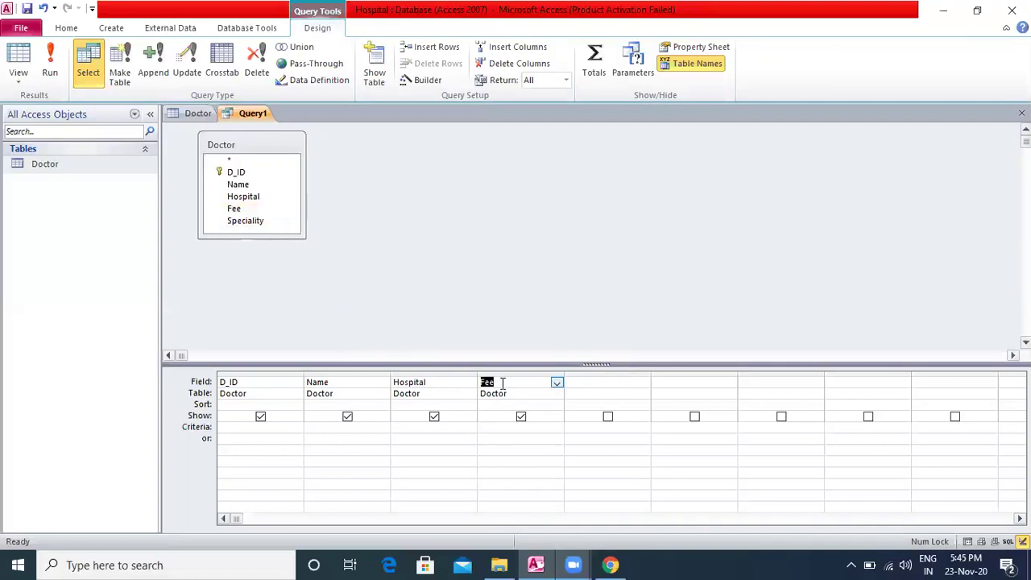
drag(237, 220, 601, 387)
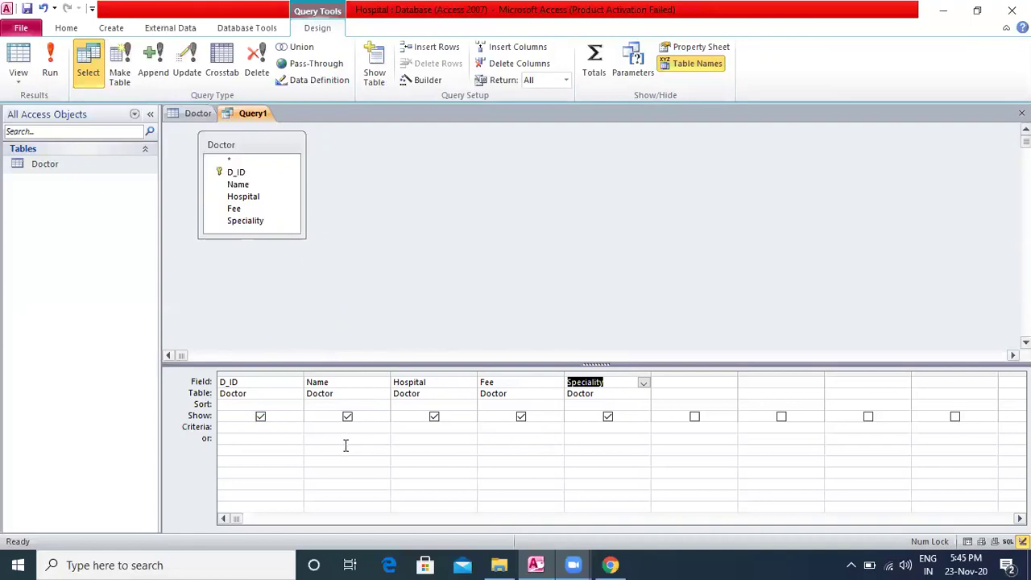
Step: Give the Fee column the criterion >600, keeping D_ID in the first column
click(489, 430)
text(>600)
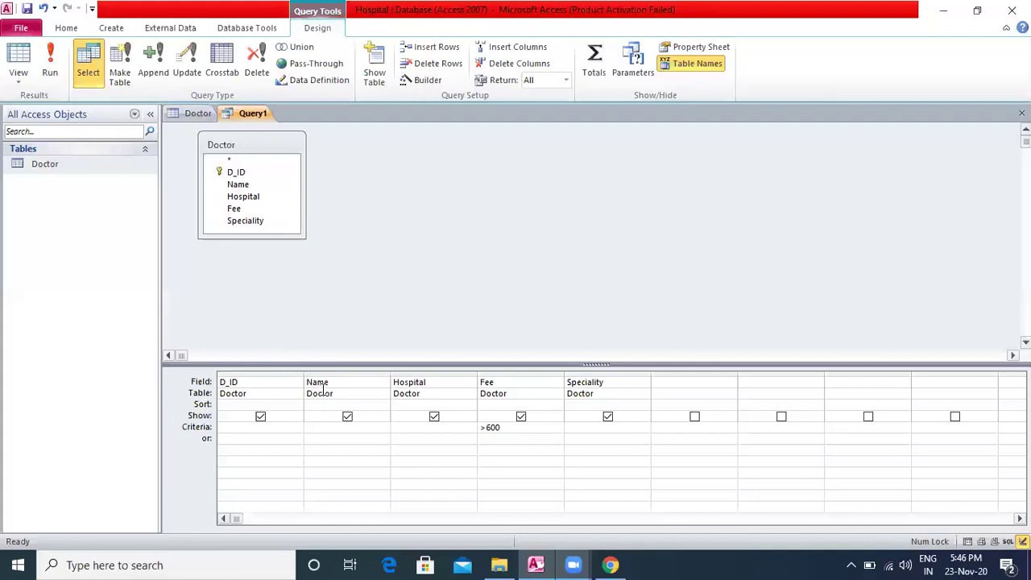
click(280, 387)
click(282, 381)
click(296, 382)
click(297, 384)
click(64, 35)
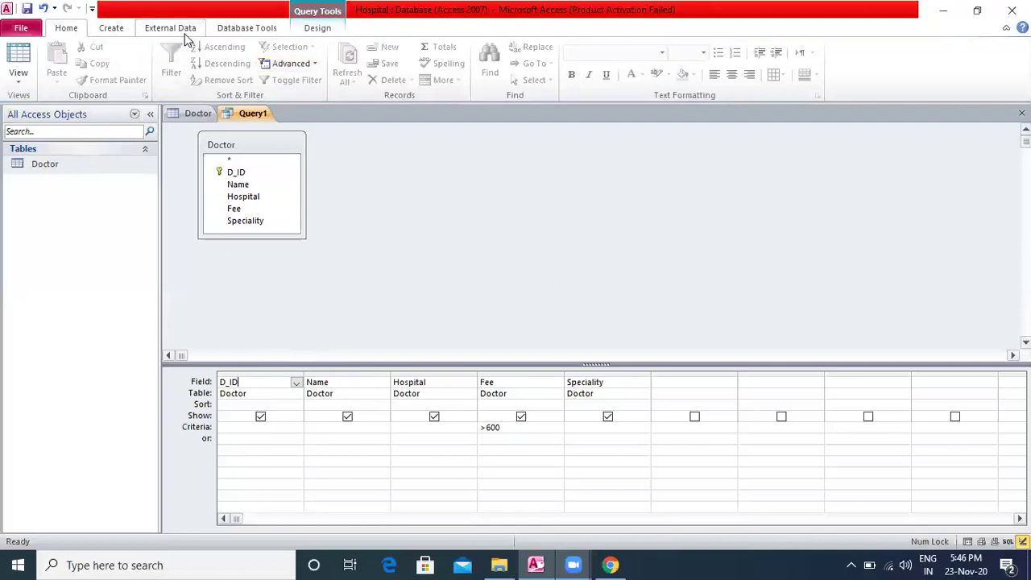
click(318, 33)
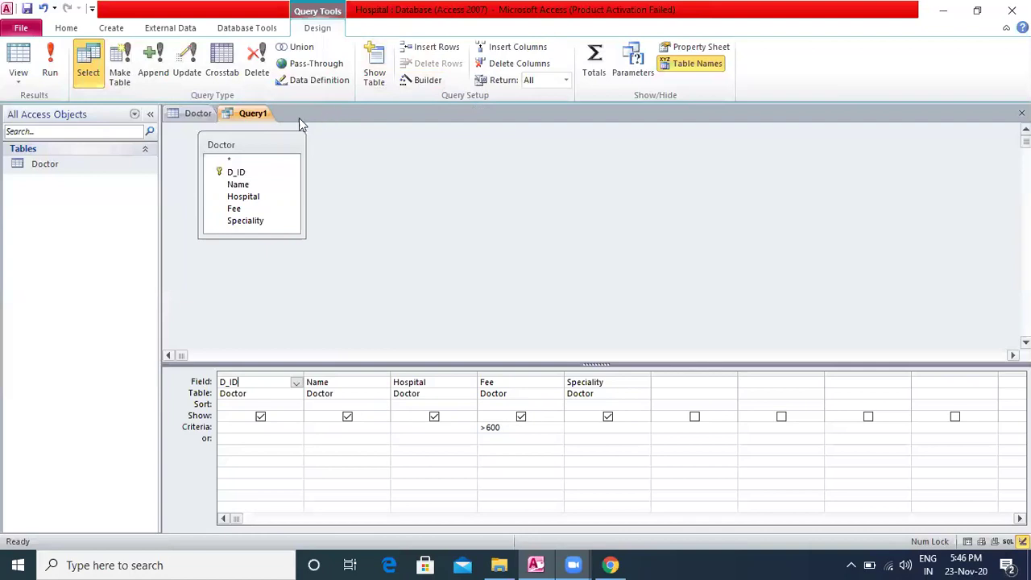
click(492, 403)
click(558, 406)
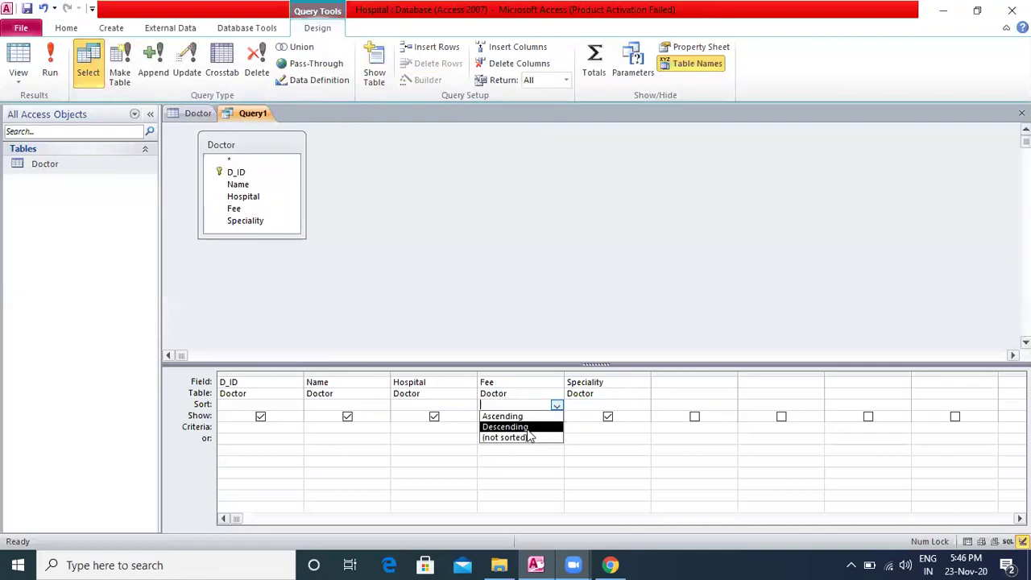
click(574, 404)
click(451, 403)
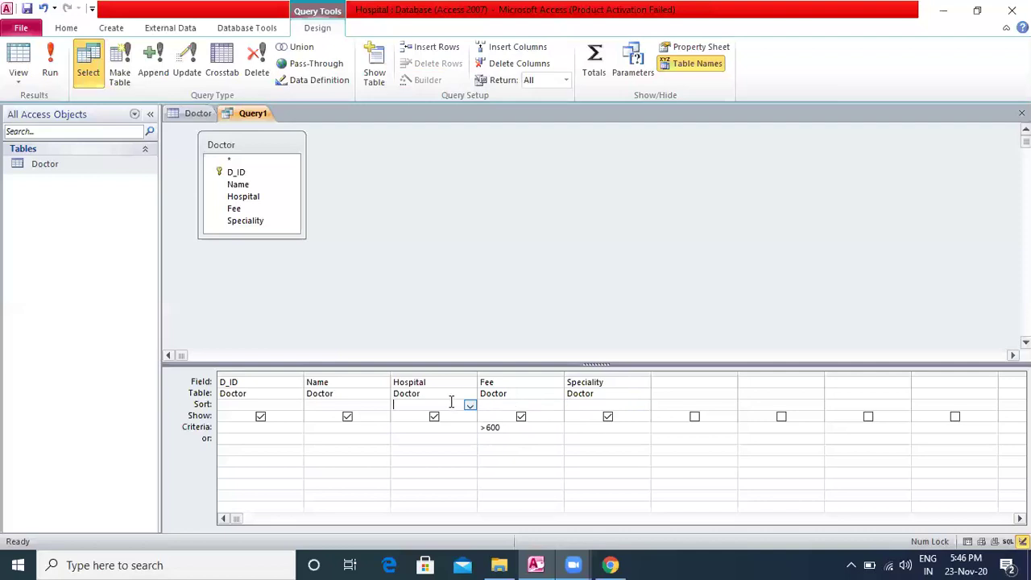
click(471, 406)
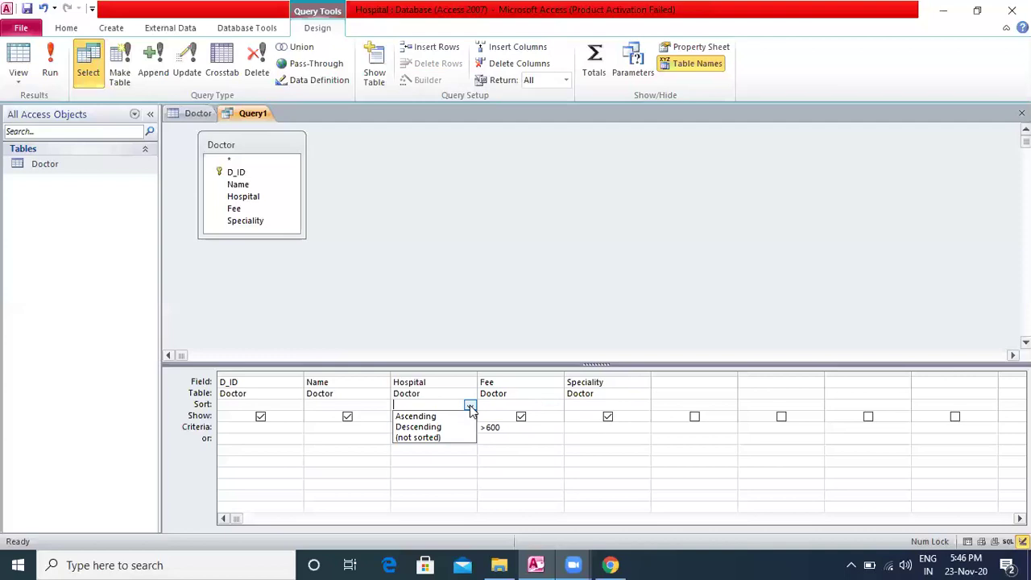
click(471, 406)
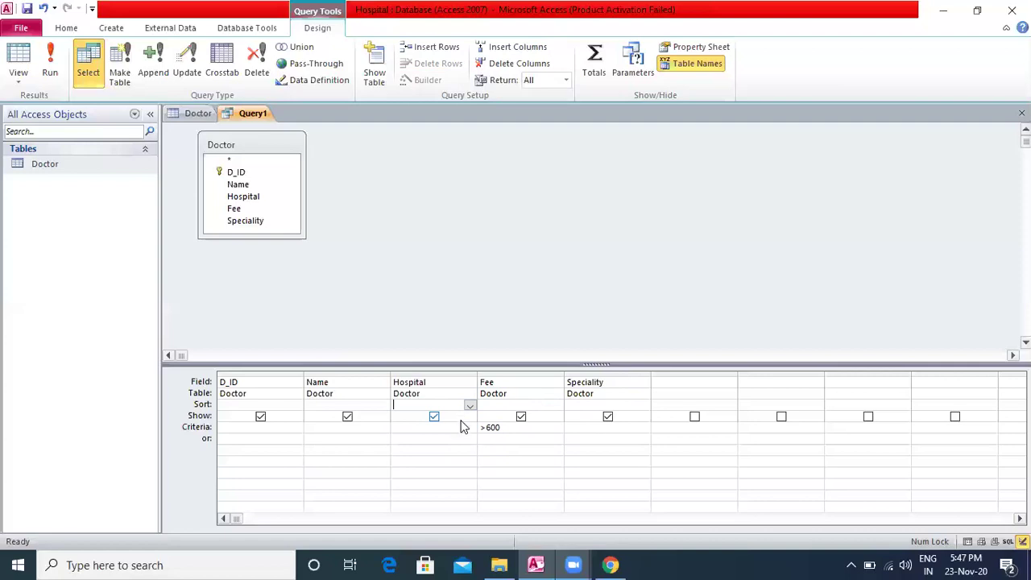
Step: Save the query under the name Doc_fee_Query
click(26, 8)
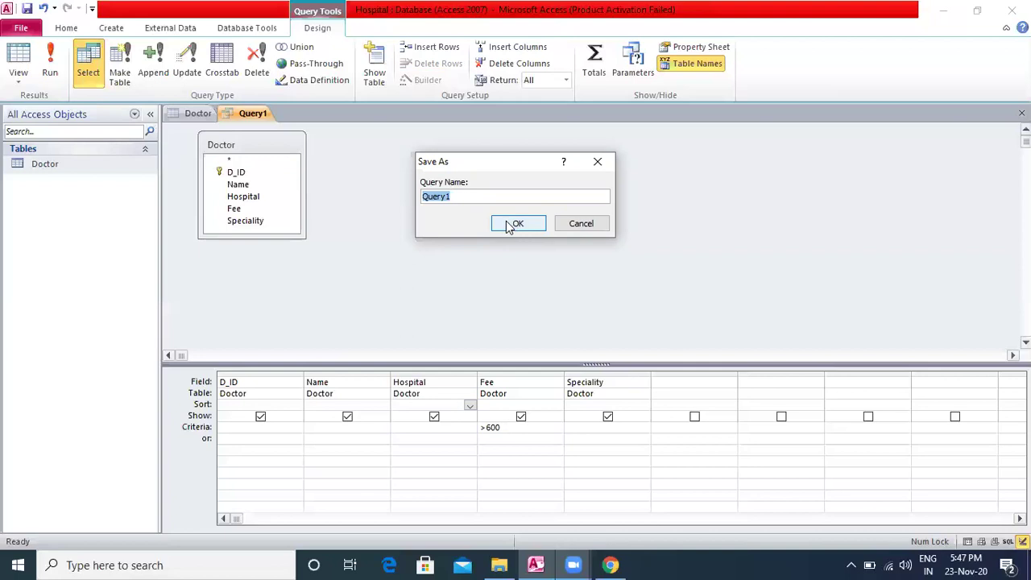
text(Doc_fee_Query)
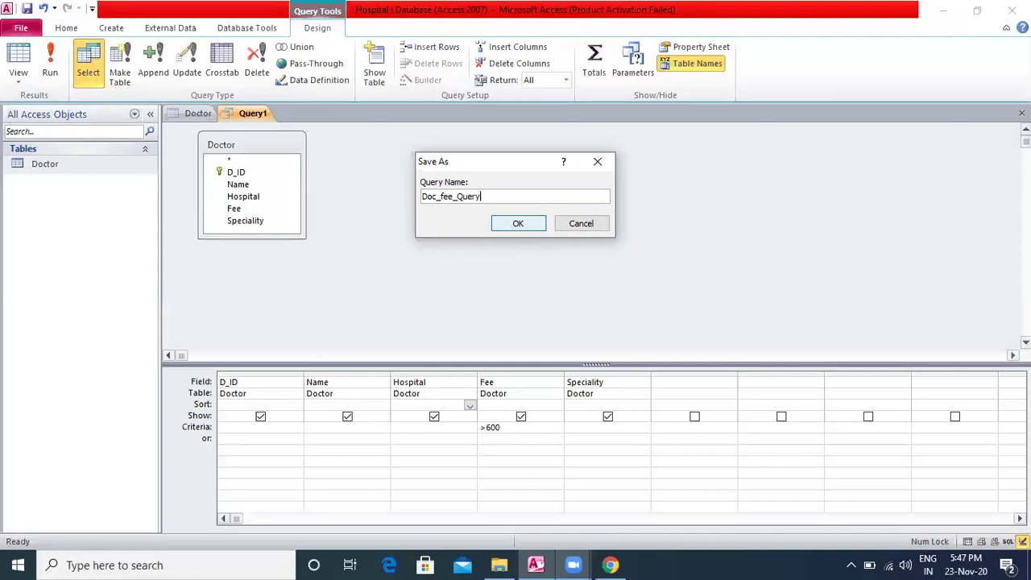
click(522, 224)
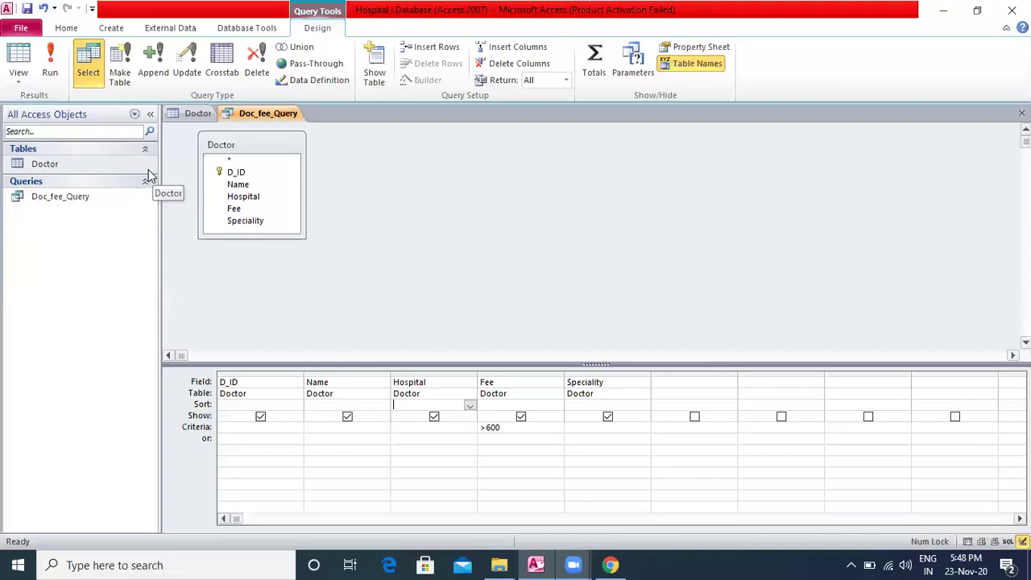
Step: Run Doc_fee_Query to list the two doctors with fees 700 and 750
click(50, 64)
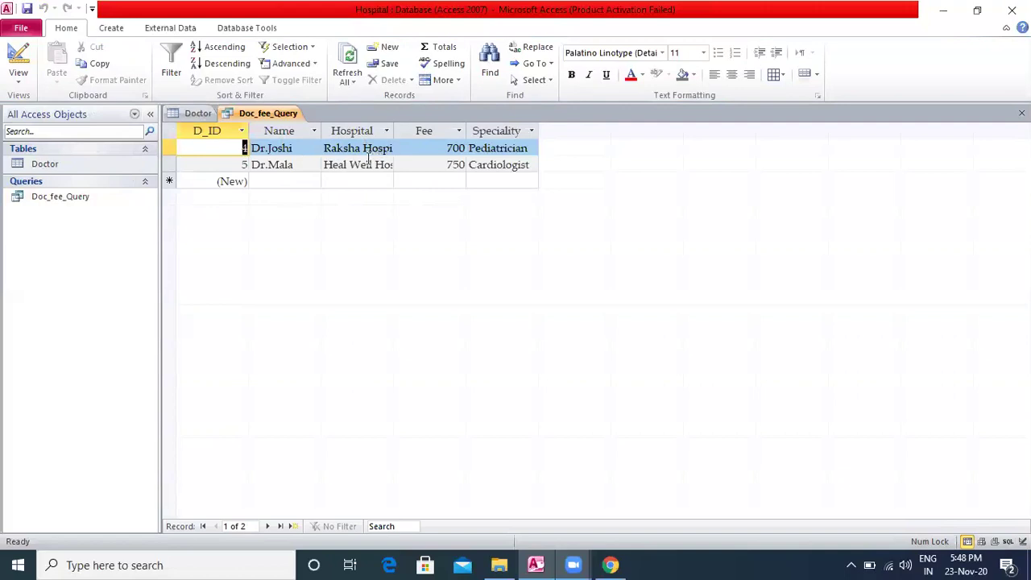
Step: Reopen the Doctor table to view all six doctors, then switch to Create
double_click(46, 165)
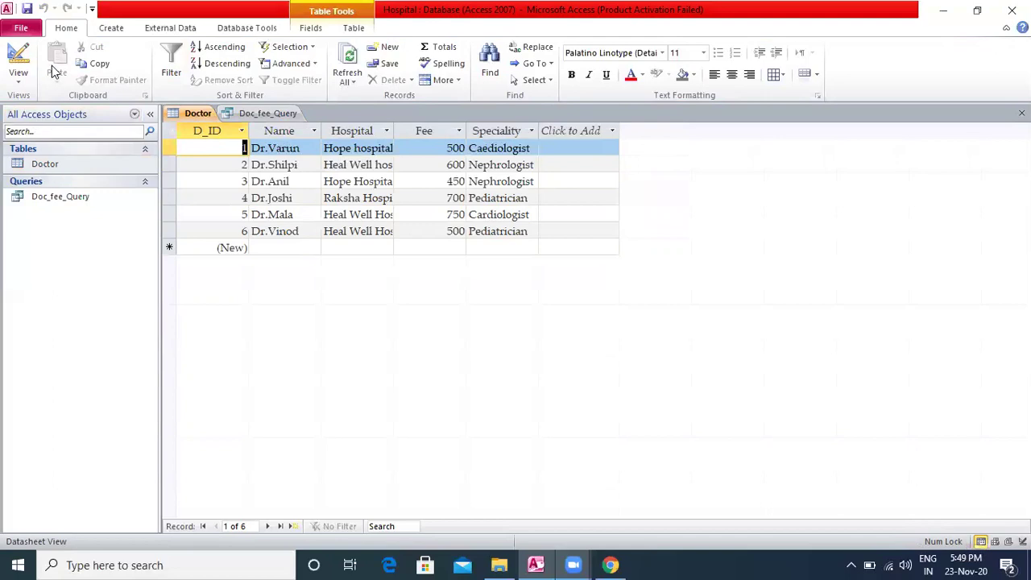
click(111, 29)
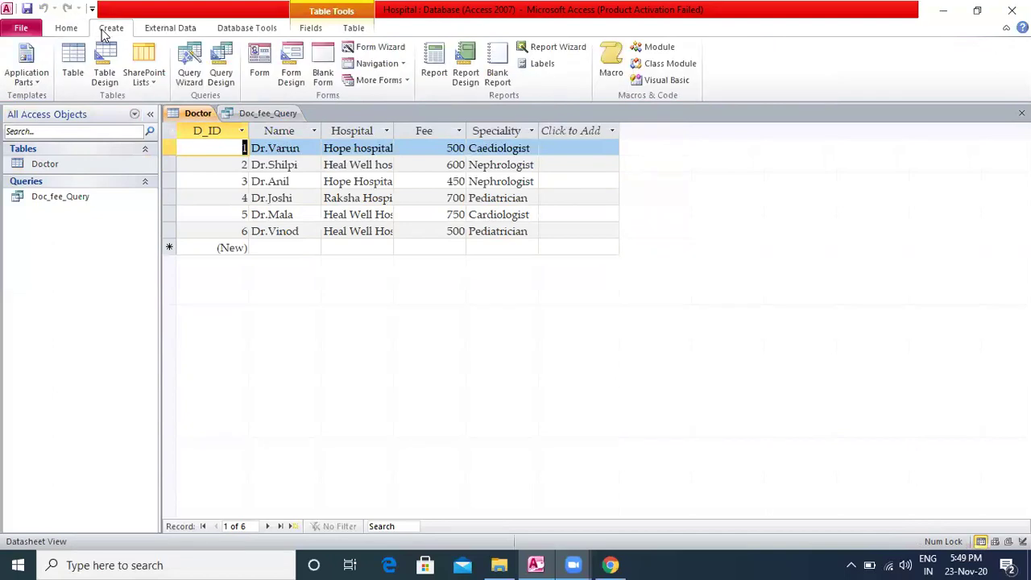
Step: Begin a second query design containing the Doctor table, with Show Table closed
click(219, 75)
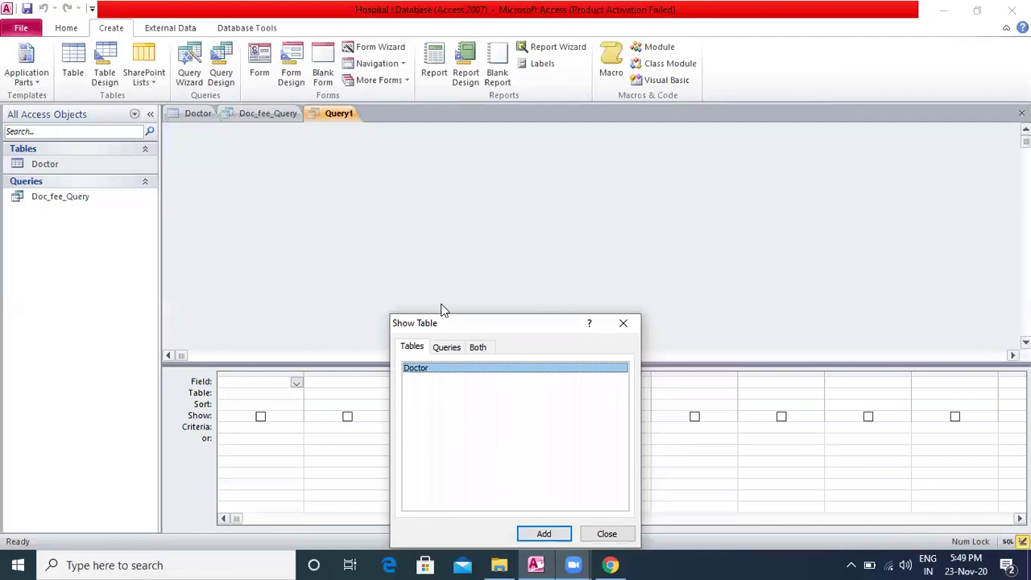
click(473, 398)
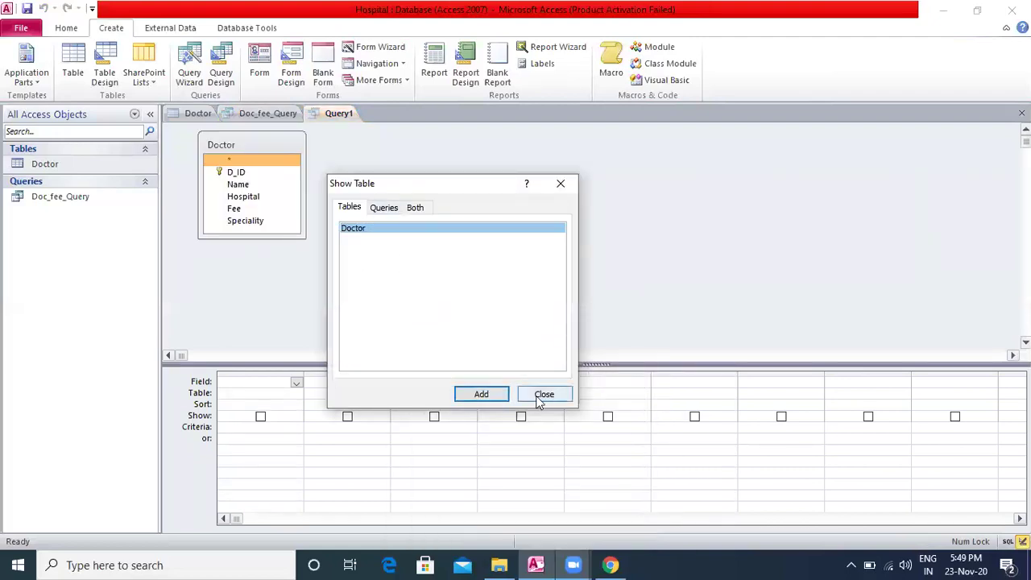
click(542, 395)
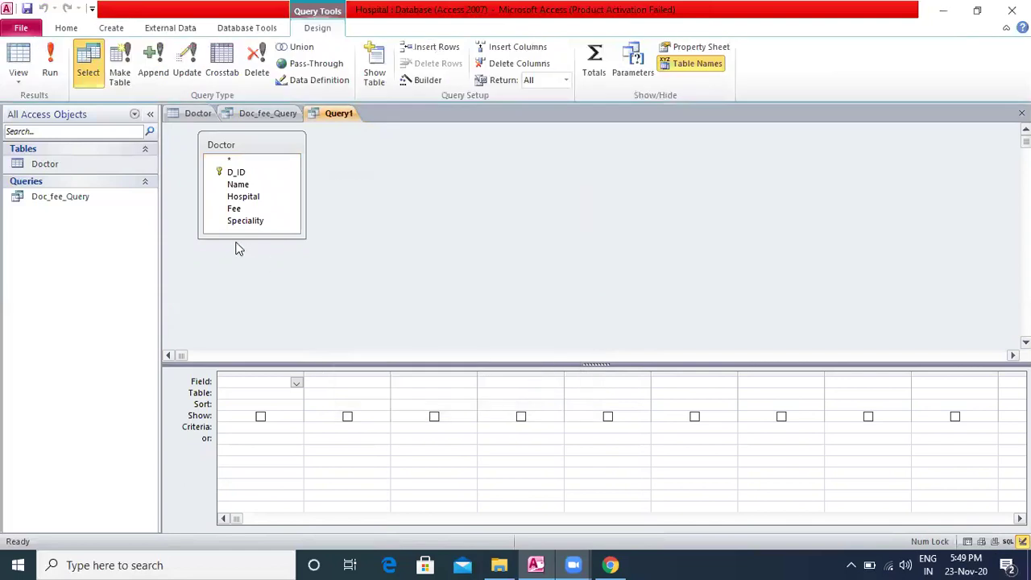
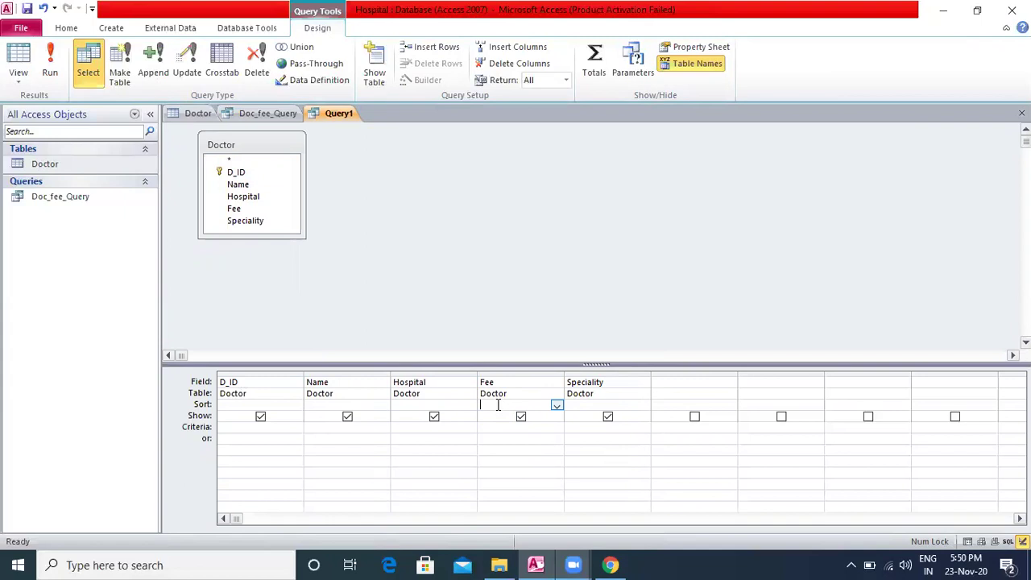
Step: Remove the misplaced <600 entry from Fee's Sort cell, leaving the sort unset
text(<600)
click(546, 342)
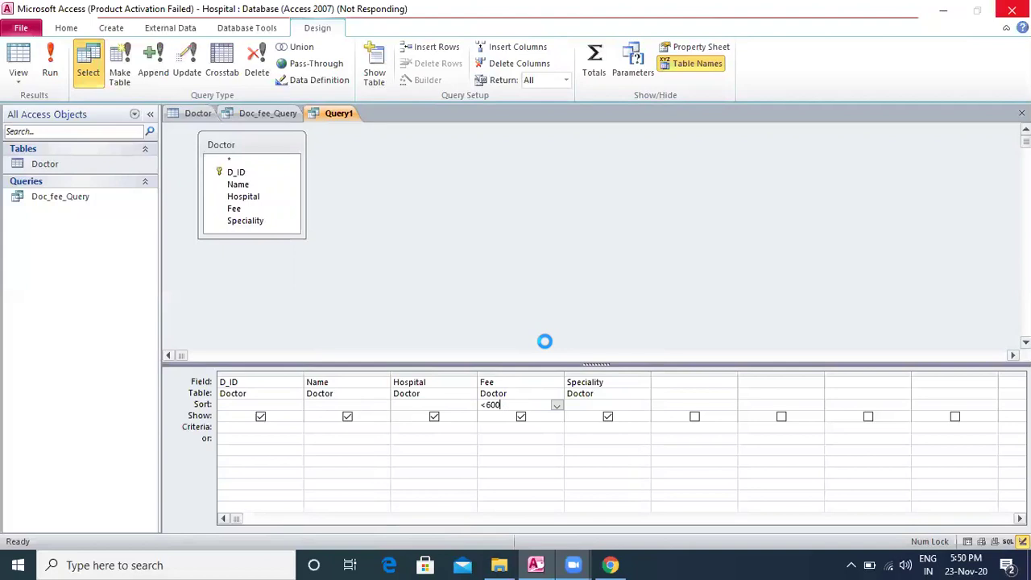
click(517, 326)
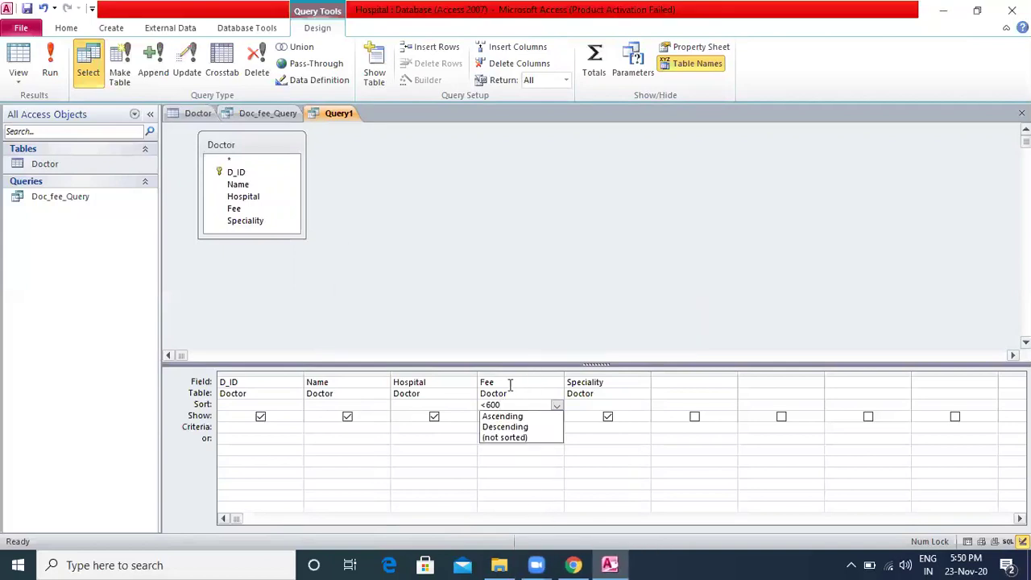
key(BackSpace)
key(BackSpace)
key(BackSpace)
key(BackSpace)
click(557, 406)
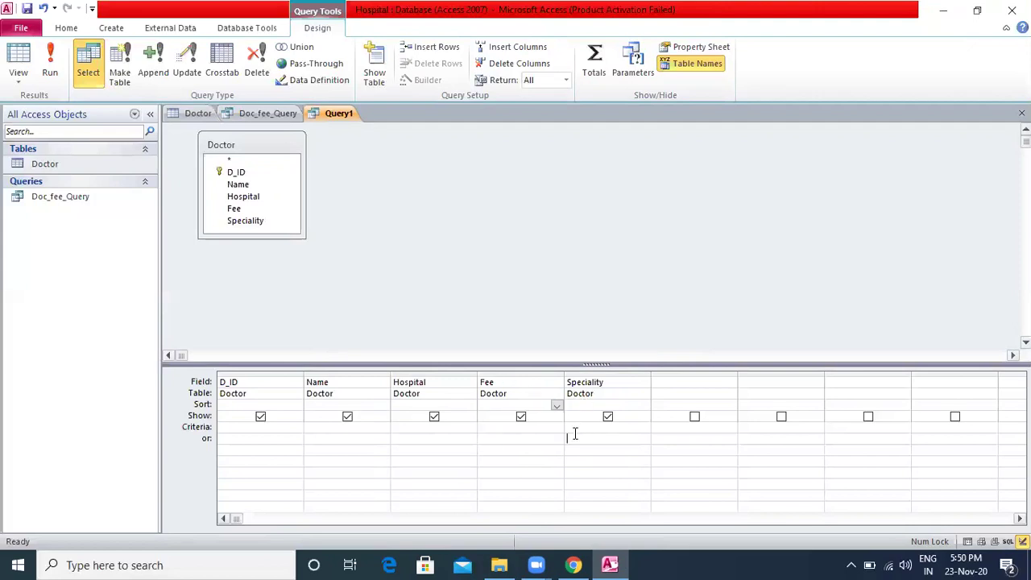
Step: Enter <600 as the Fee criterion and "Heal Well Hospital" as the Hospital criterion
click(508, 424)
text(<600)
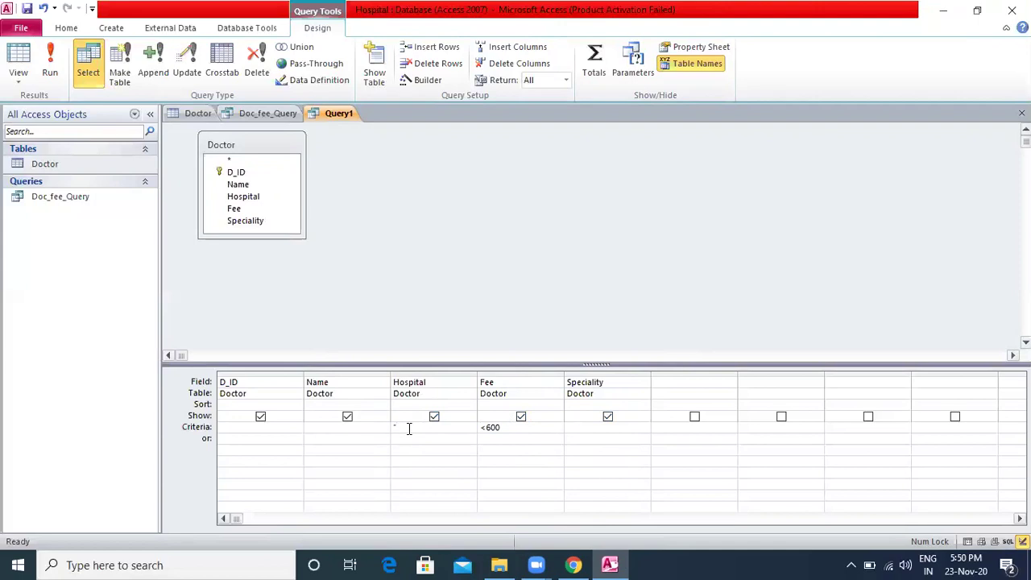
click(409, 429)
text("Hell Well Hospia)
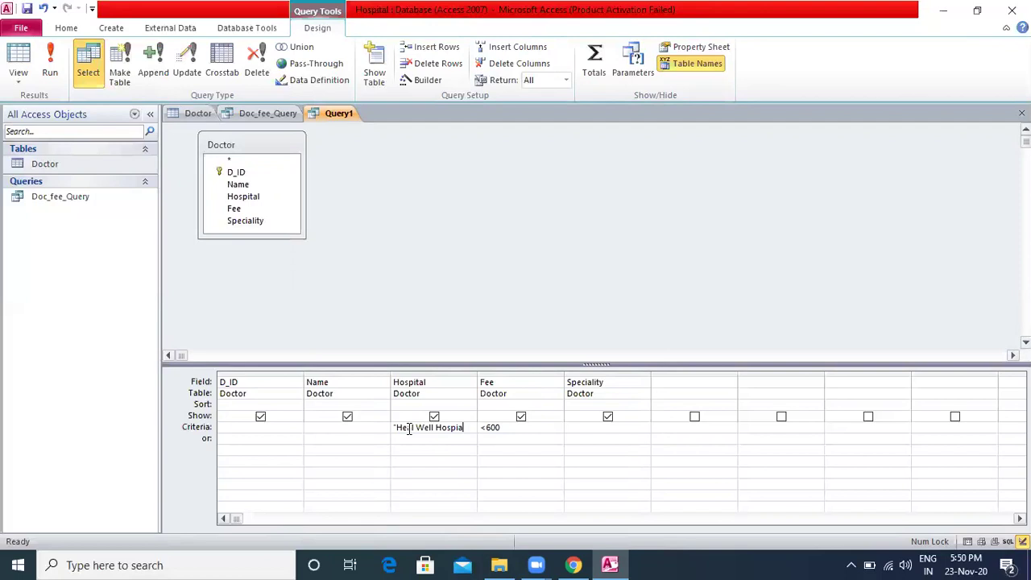
key(BackSpace)
text(tal)
text(a)
Step: Save the query as Doc_Fee_Hospital, replacing the default name Query1
click(25, 9)
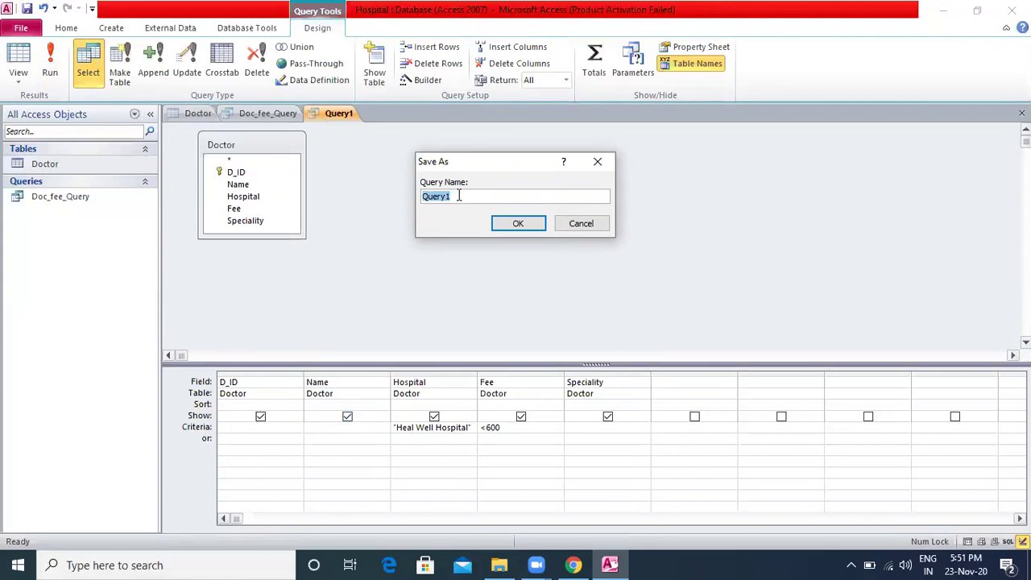
click(456, 196)
drag(456, 195, 423, 195)
text(Doc_Fee_Hospital)
click(509, 224)
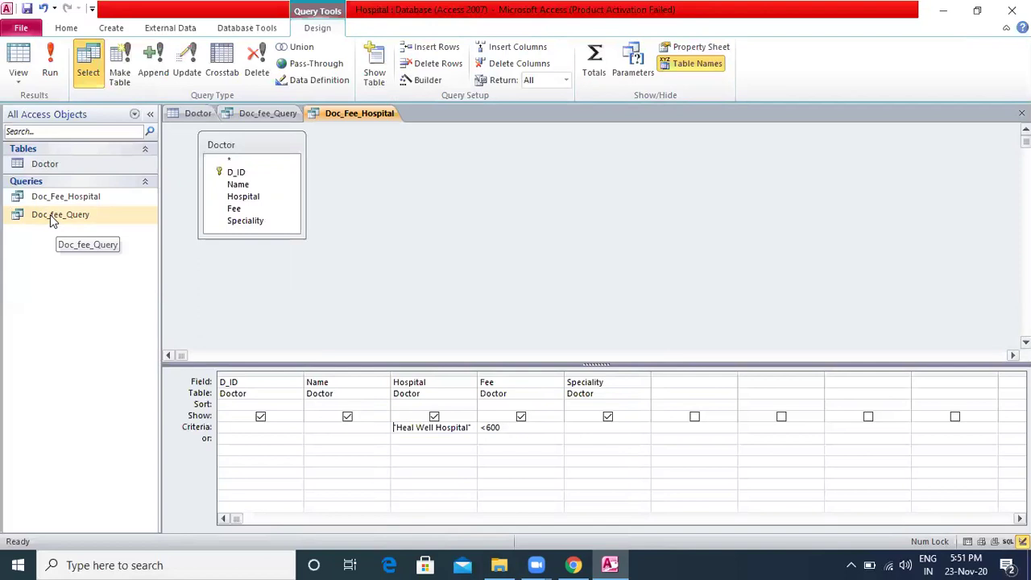
Step: View Doc_fee_Query's two-record result, then open the Doctor table
double_click(50, 214)
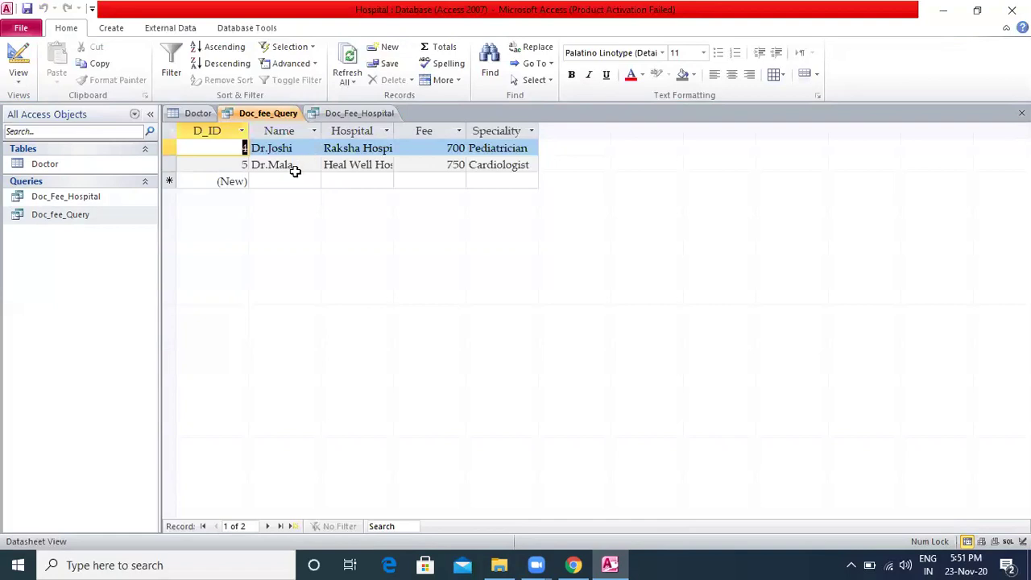
double_click(56, 167)
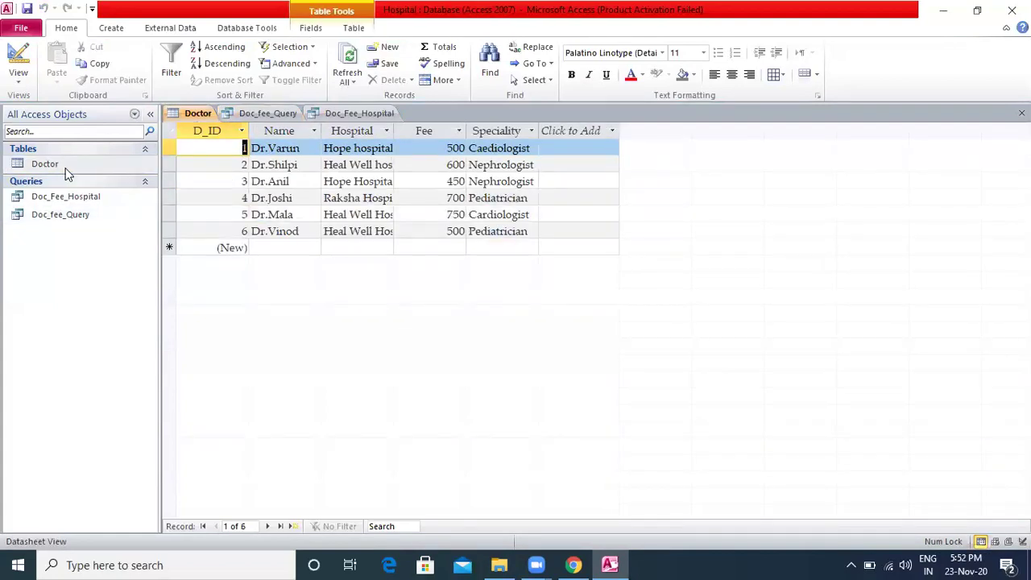
Step: Start a new query design with the Doctor table, removing the duplicate Doctor_1 copy
click(112, 29)
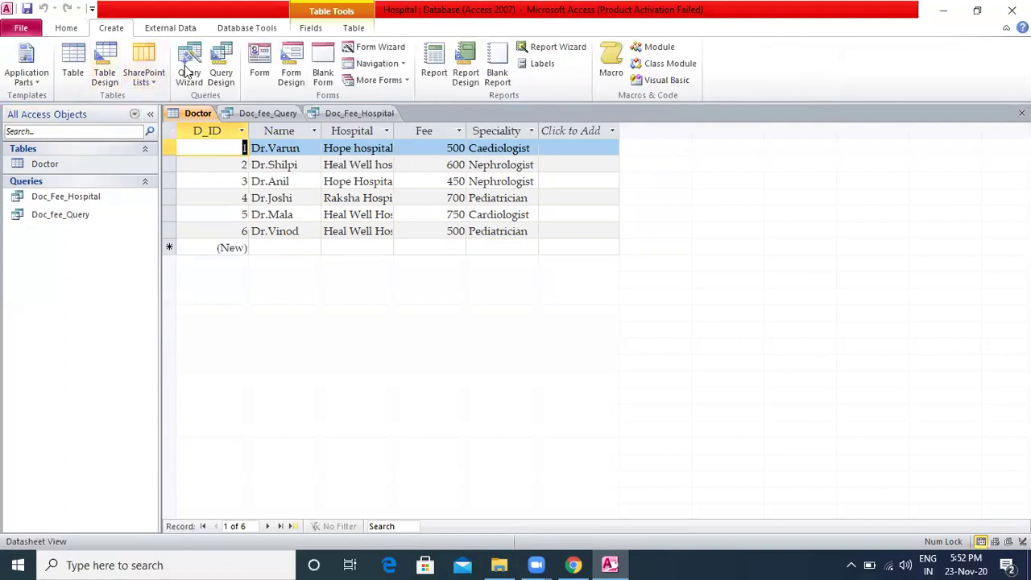
click(223, 72)
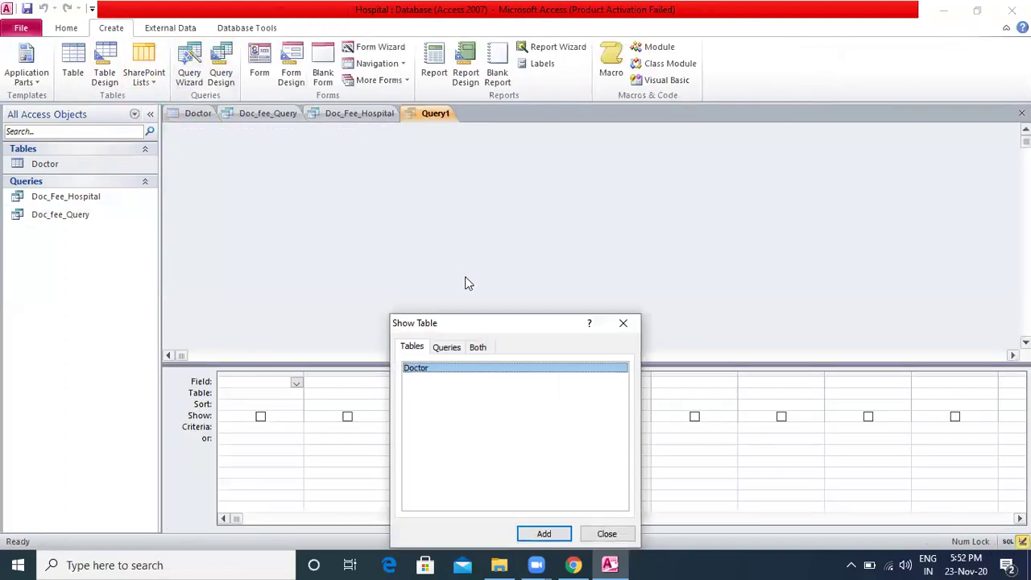
drag(477, 326, 477, 182)
double_click(463, 221)
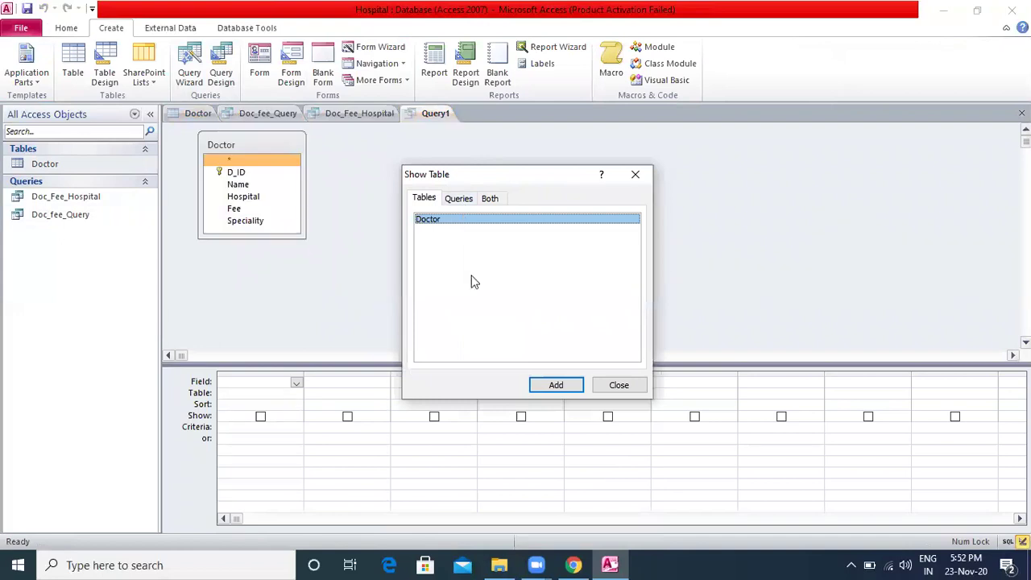
click(555, 386)
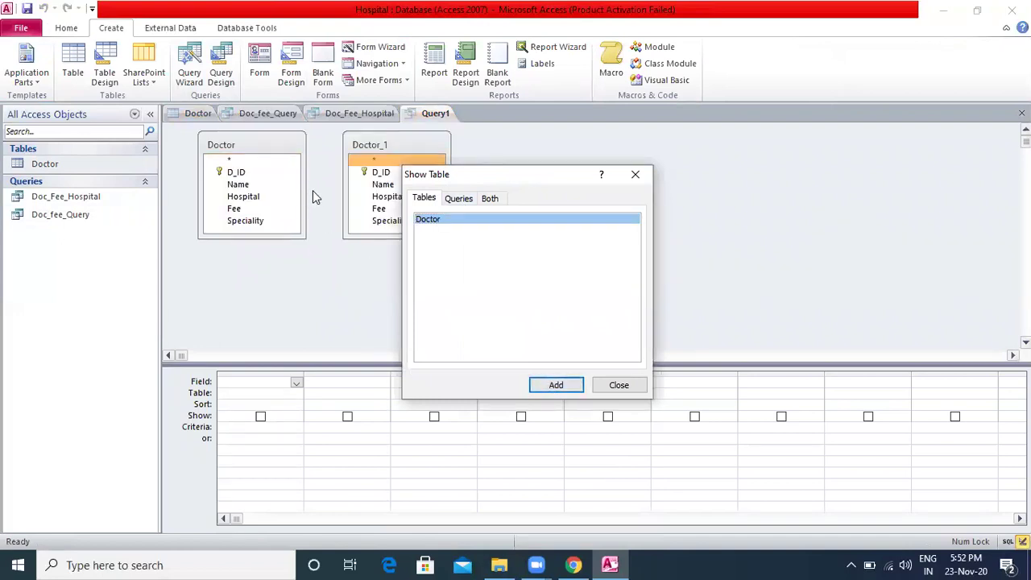
click(635, 174)
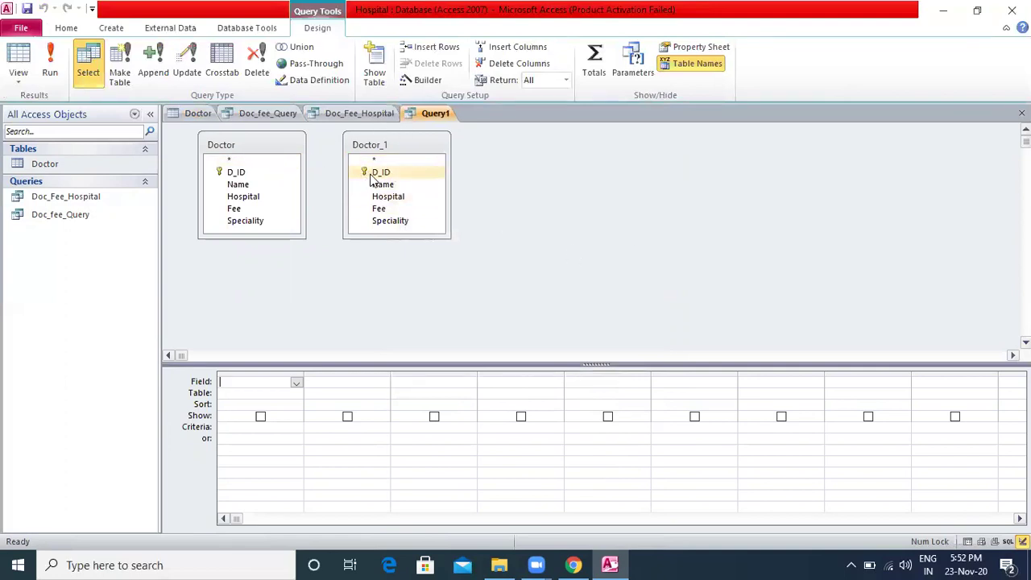
click(381, 145)
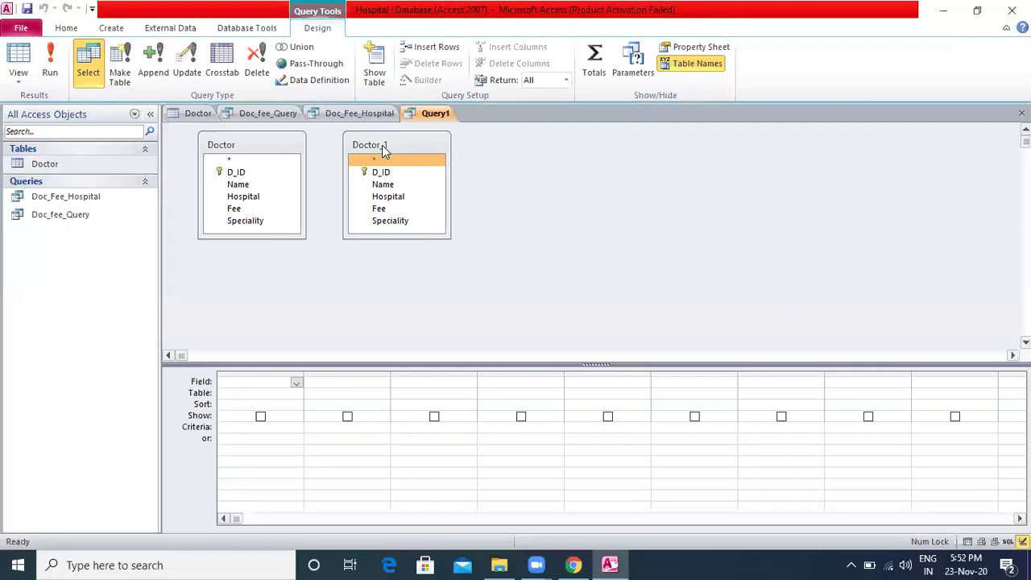
right_click(382, 144)
click(407, 155)
Step: Place D_ID, Name, Hospital, Fee and Speciality into the query grid columns
drag(252, 174, 255, 383)
drag(268, 185, 325, 388)
drag(244, 197, 430, 382)
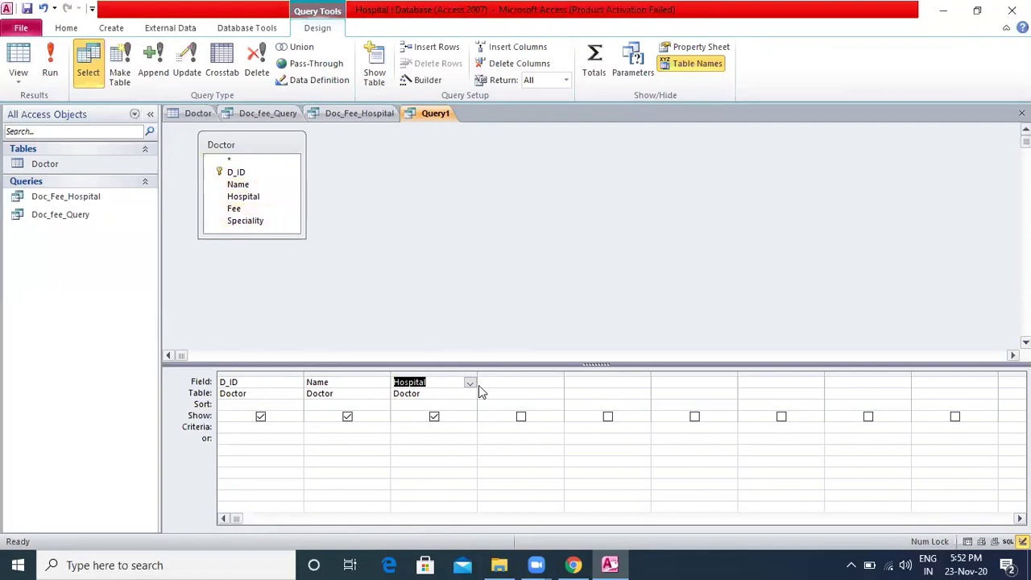
drag(234, 209, 487, 384)
drag(242, 219, 594, 384)
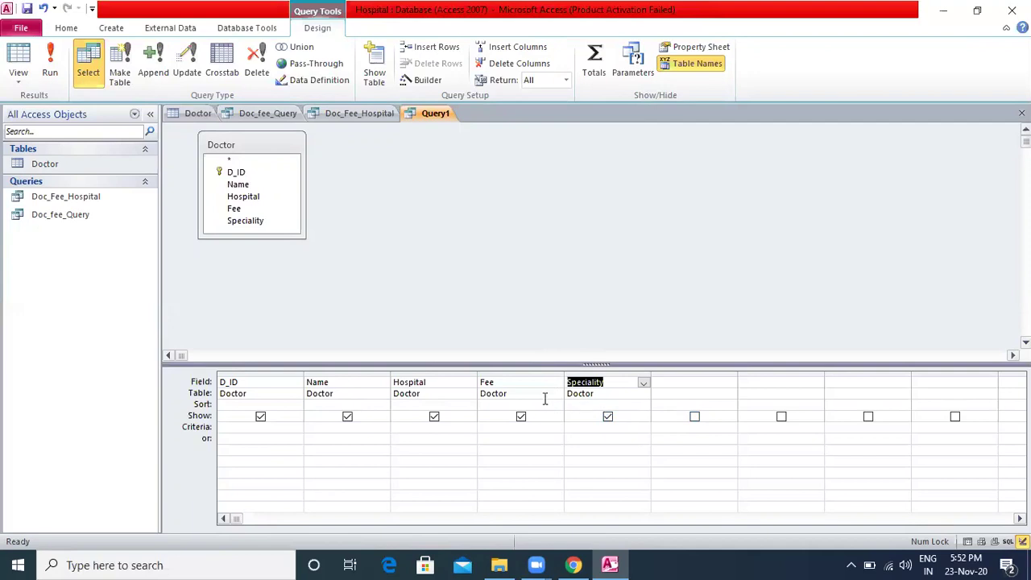
Step: Enter criteria ="Heal well Hospital" for Hospital, >=600 for Fee, and ="Nephrologist" for Speciality
click(412, 429)
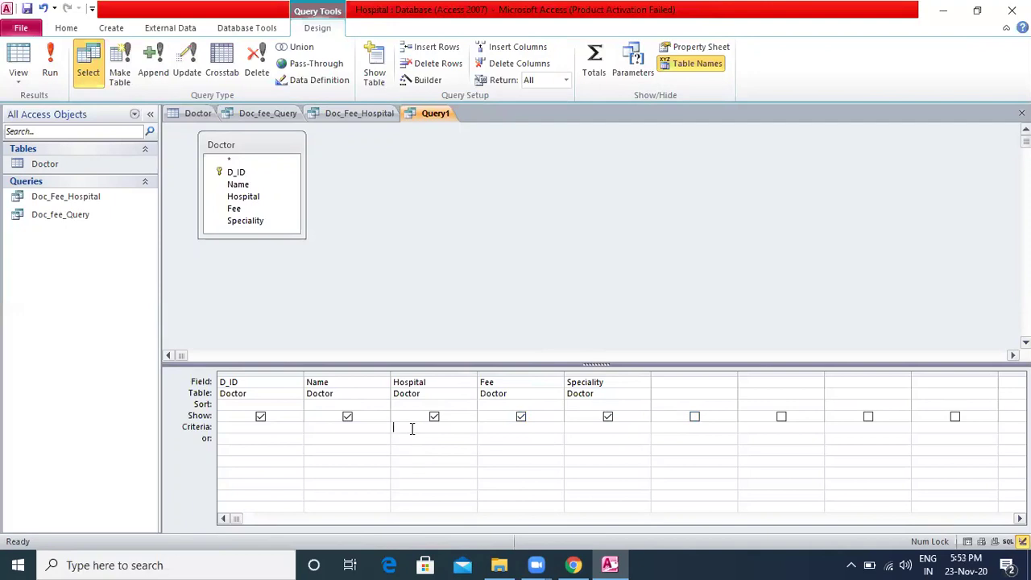
text(=)
text(")
text(Heal)
text( w)
text(ell )
text(Hospita)
text(l)
text(>=)
text(600)
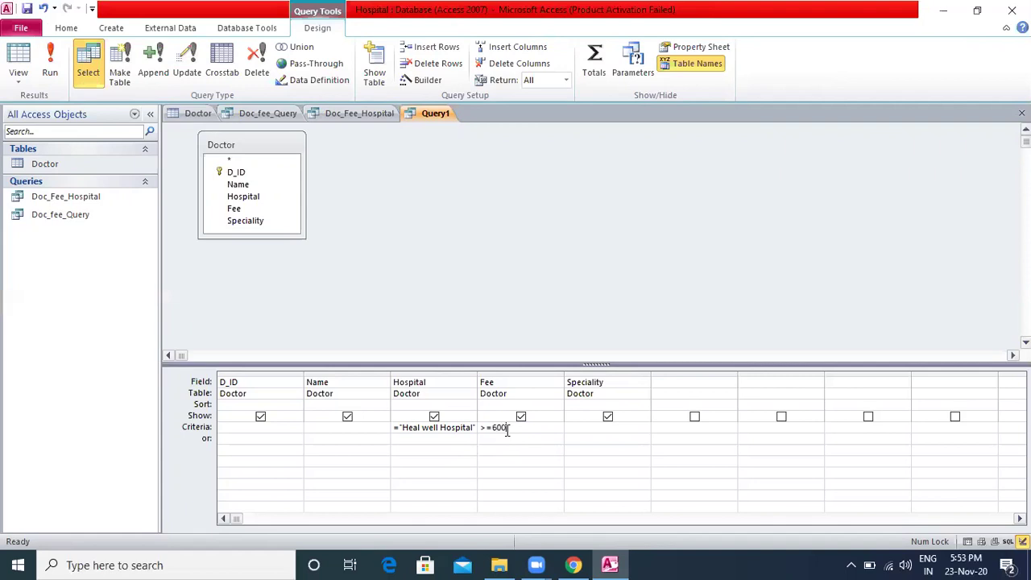
click(575, 427)
text(="Nephrologist)
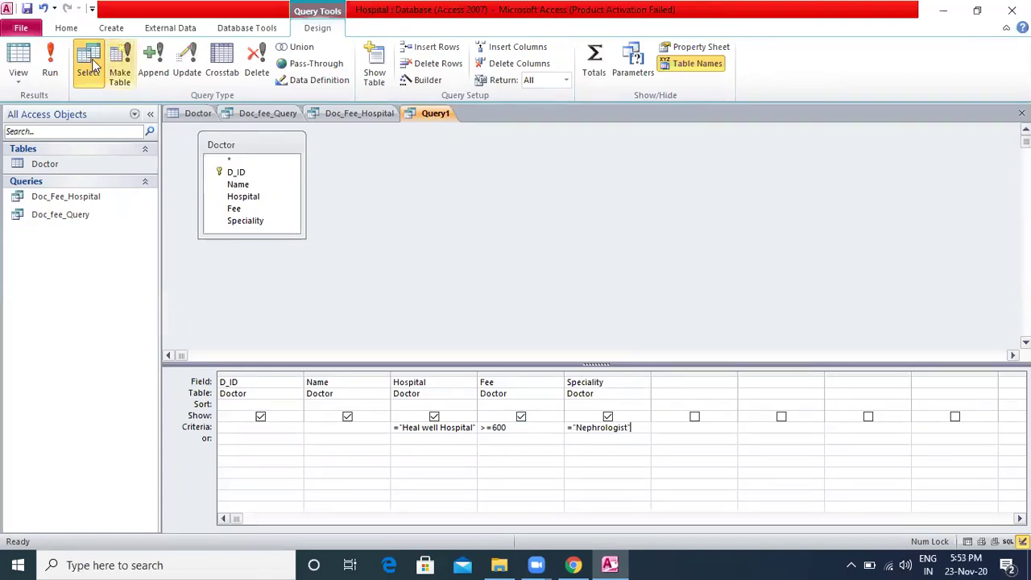
click(27, 8)
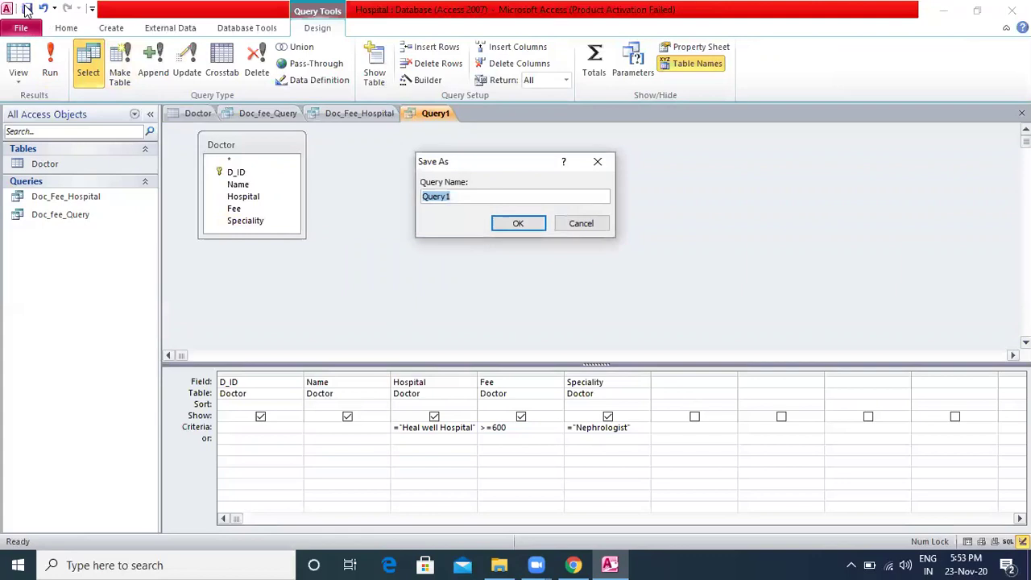
Step: Save the query as Doc_fee_spe and run it to show the one 600-fee Nephrologist
text(Doc_fee_spe)
click(520, 224)
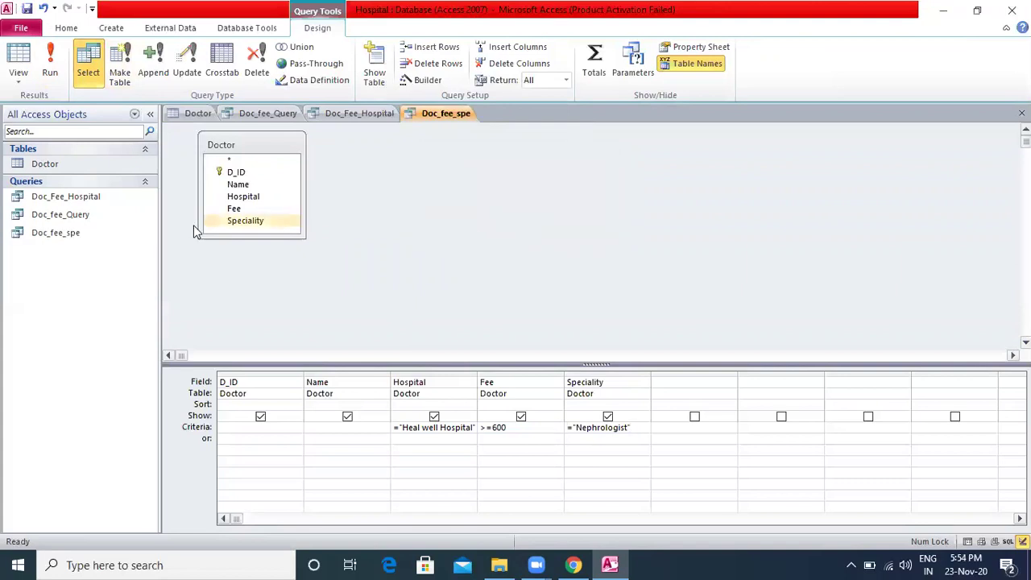
double_click(69, 234)
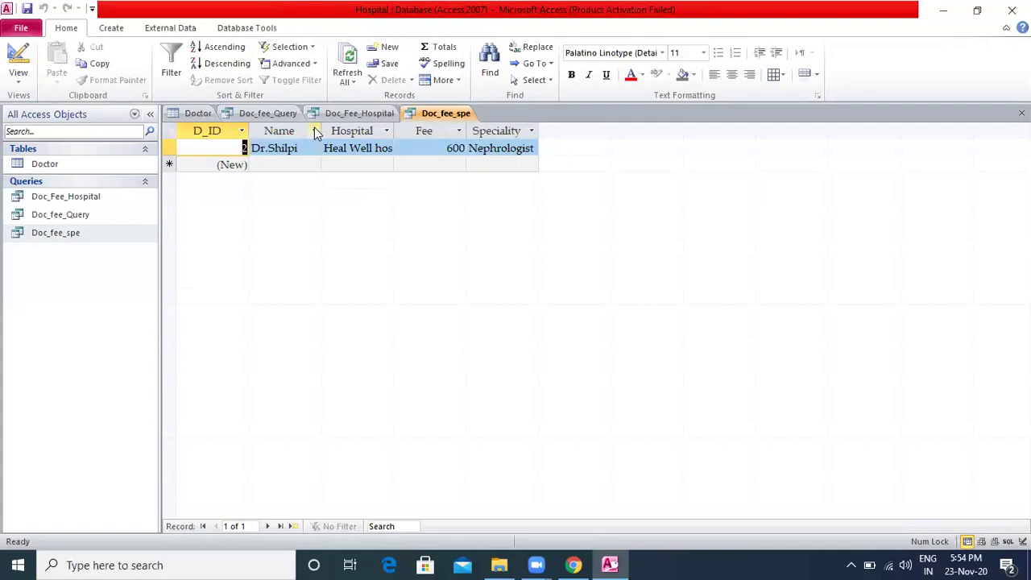
Step: Open the Doctor table and start another query design based on Doctor
click(57, 164)
double_click(58, 164)
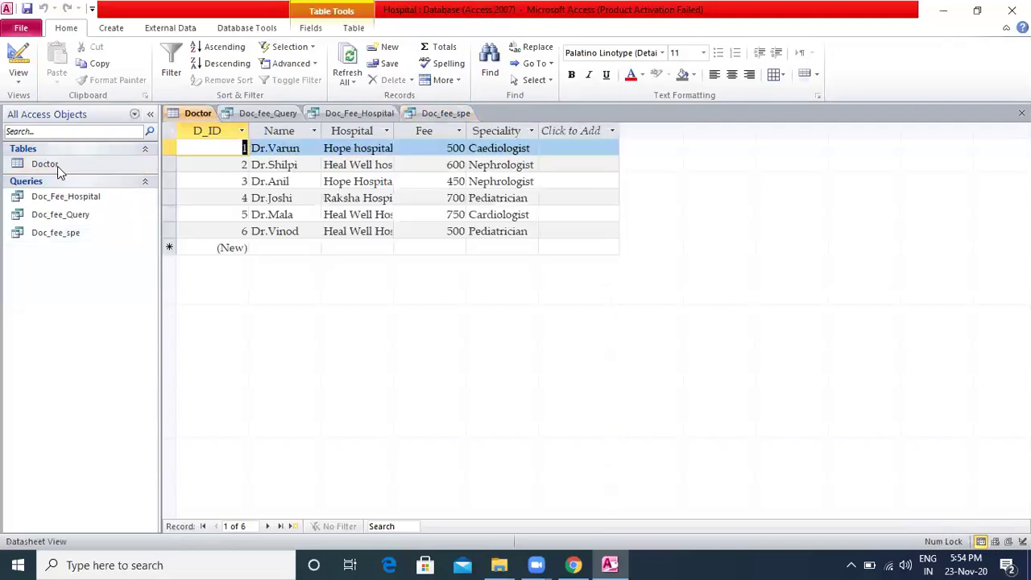
click(105, 29)
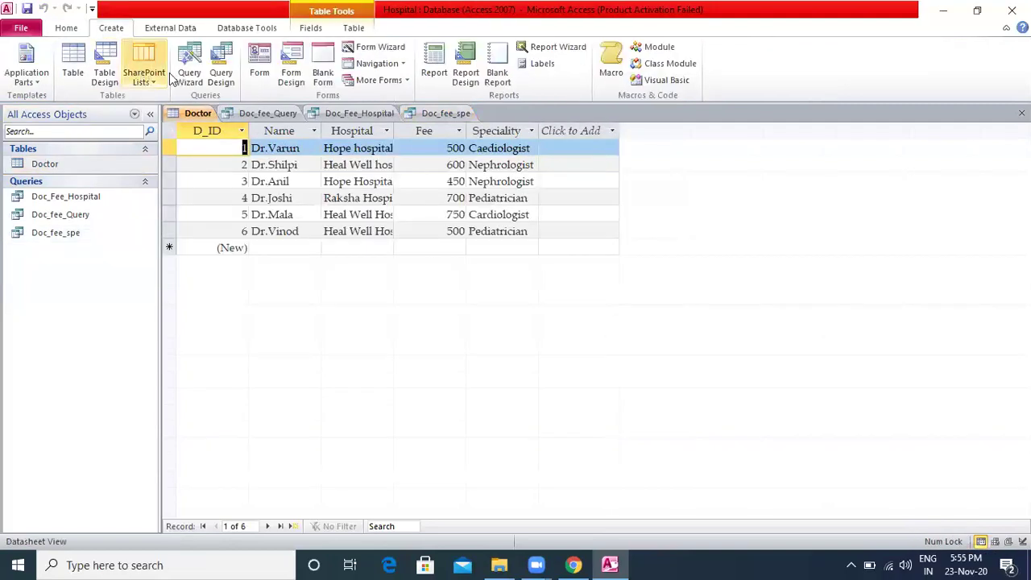
click(221, 72)
drag(455, 324, 443, 193)
click(509, 403)
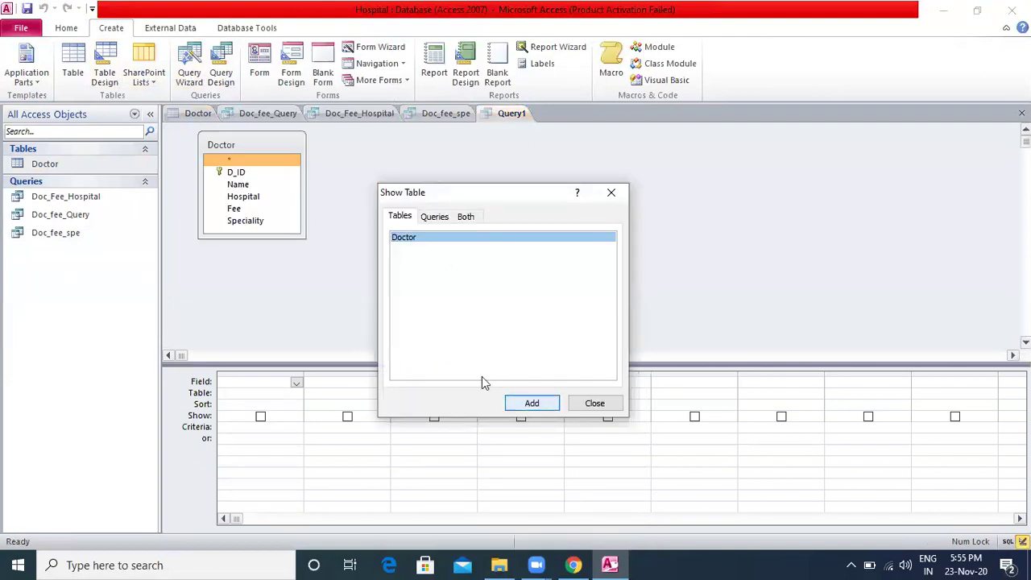
click(594, 403)
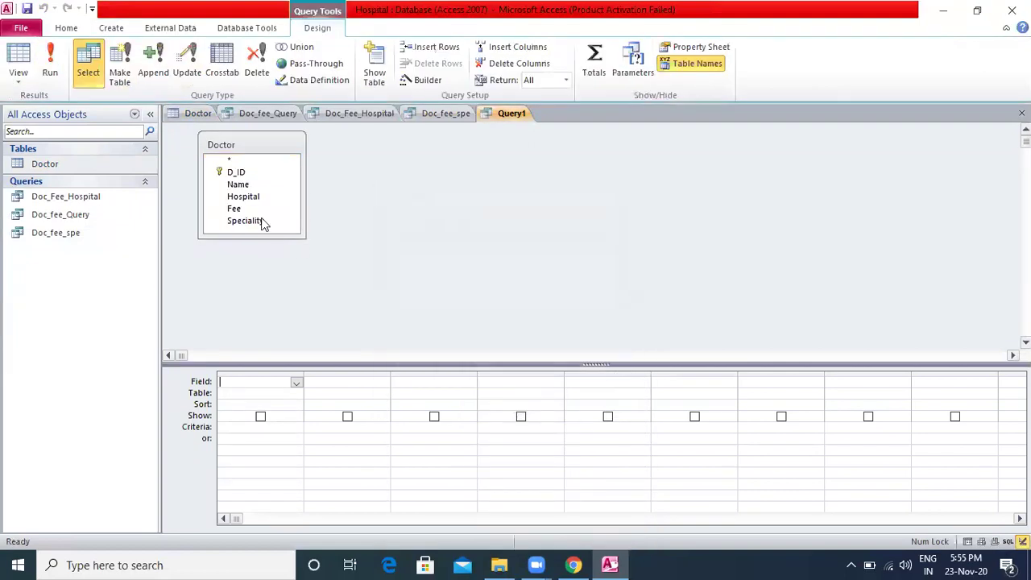
Step: Add D_ID, Hospital and Fee fields to the query grid
drag(236, 171, 333, 387)
drag(242, 196, 406, 383)
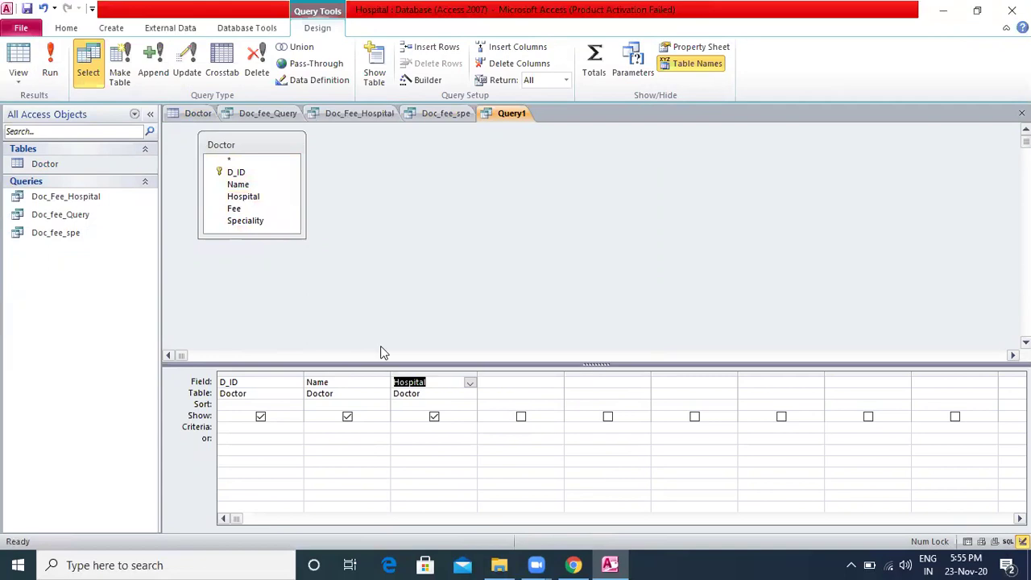
drag(234, 209, 587, 384)
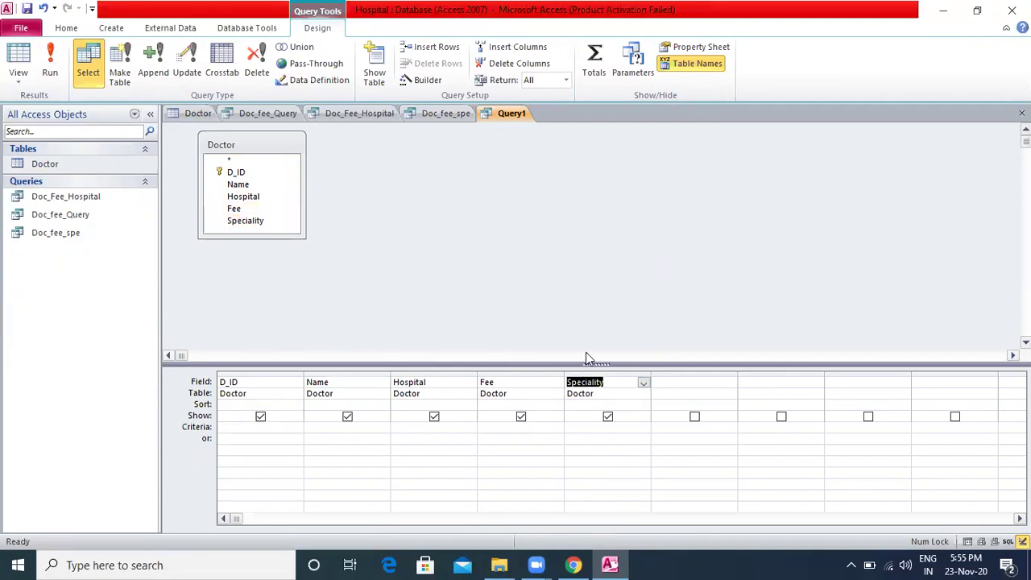
click(436, 428)
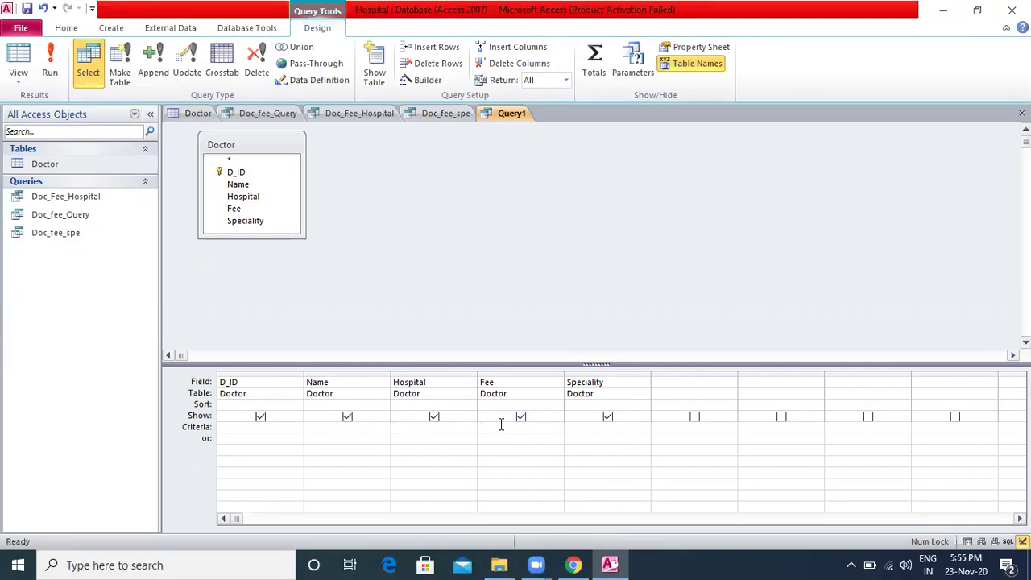
Step: Enter <600 as the Fee criterion and "Heal Well Hospital" as an OR condition for Hospital
text(<)
text(600)
text(")
text(Hea)
text(l)
text( Well )
text(Hospi)
text(tal)
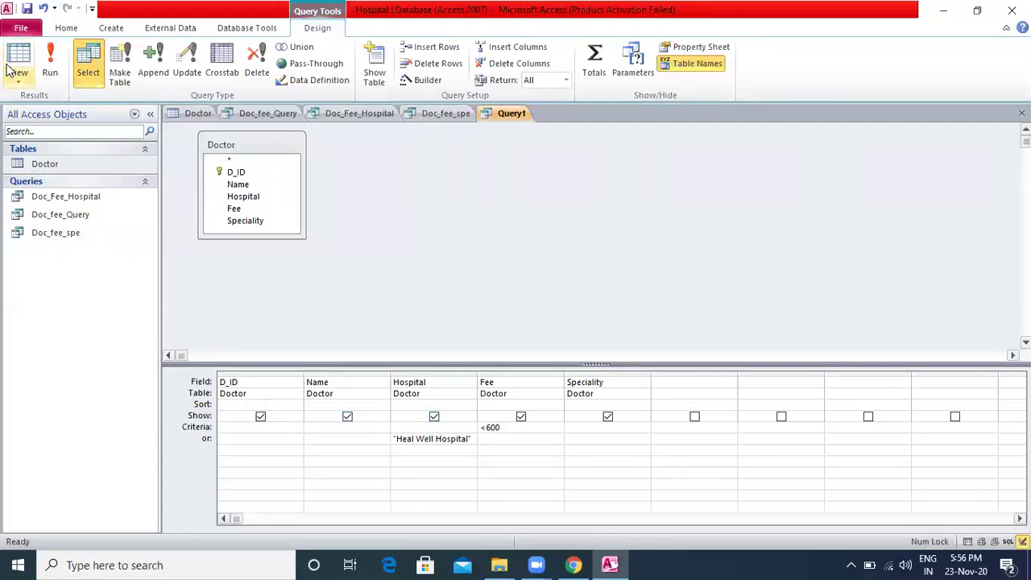
Step: Save the query under the name Doc_fee_or_hospital
click(28, 8)
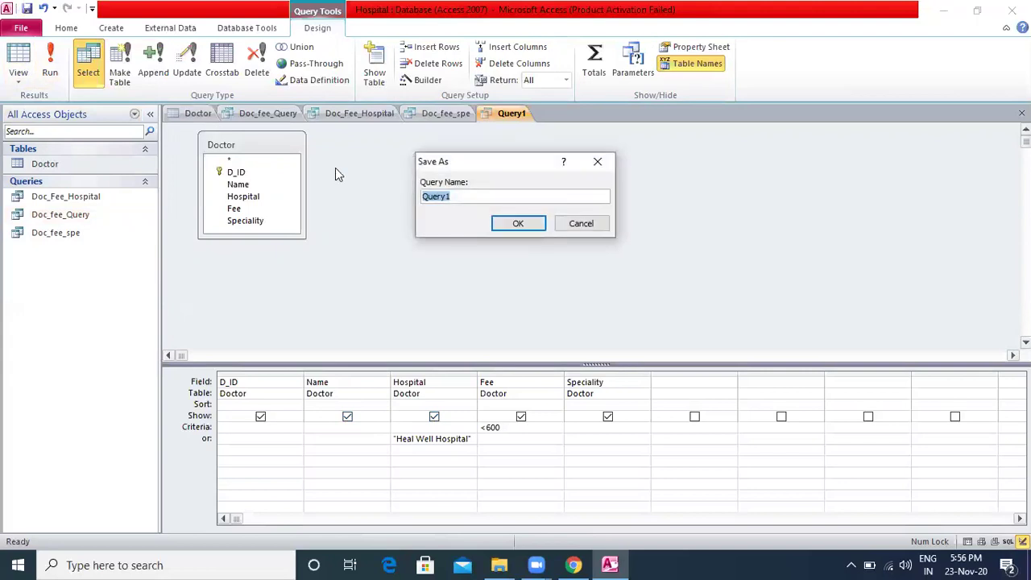
text(Doc_o)
key(BackSpace)
text(fee_or_hos)
key(BackSpace)
text(tal)
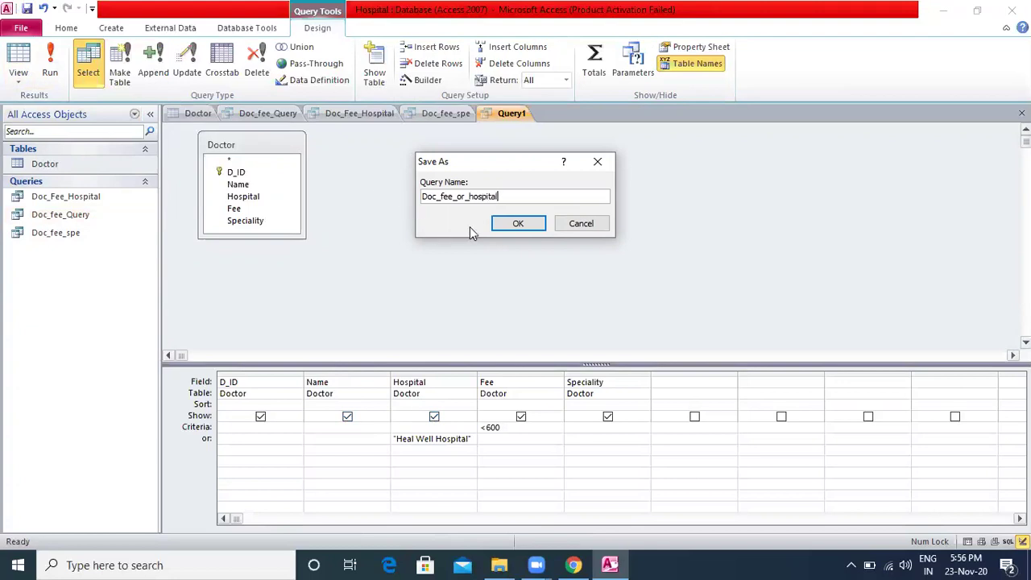
click(520, 223)
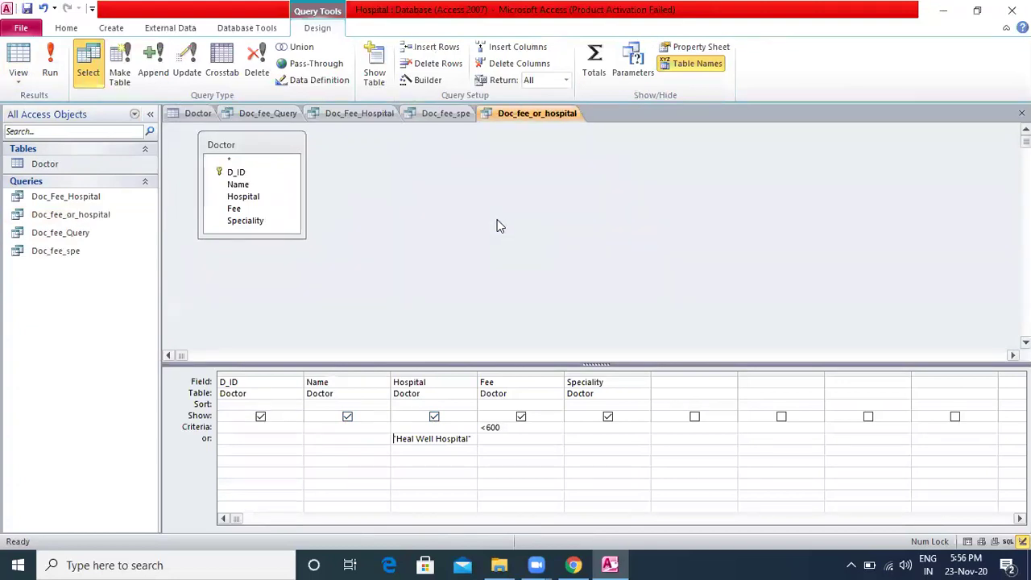
Step: Run Doc_fee_or_hospital to see its five doctors, then reopen the Doctor table
double_click(50, 219)
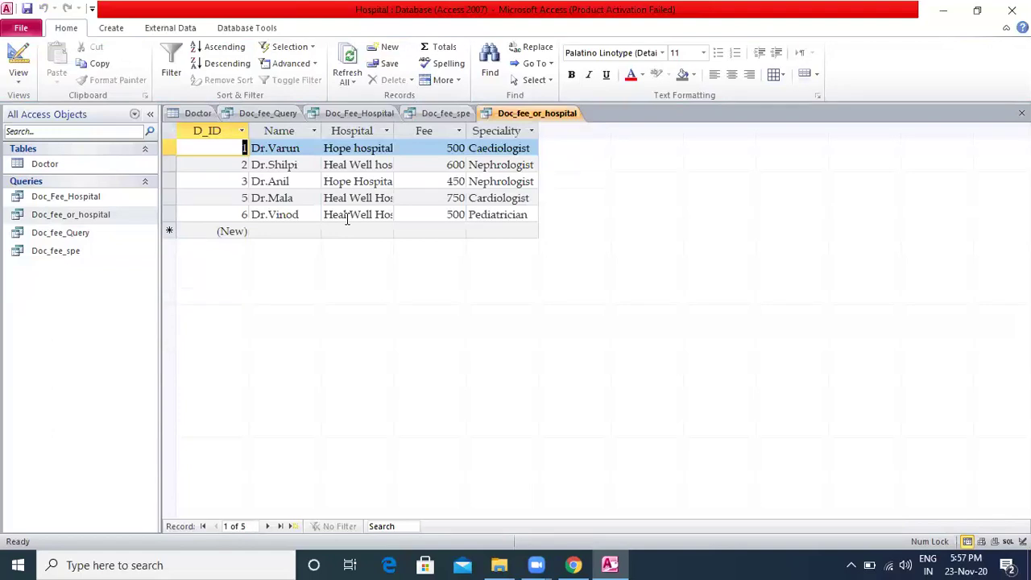
double_click(69, 165)
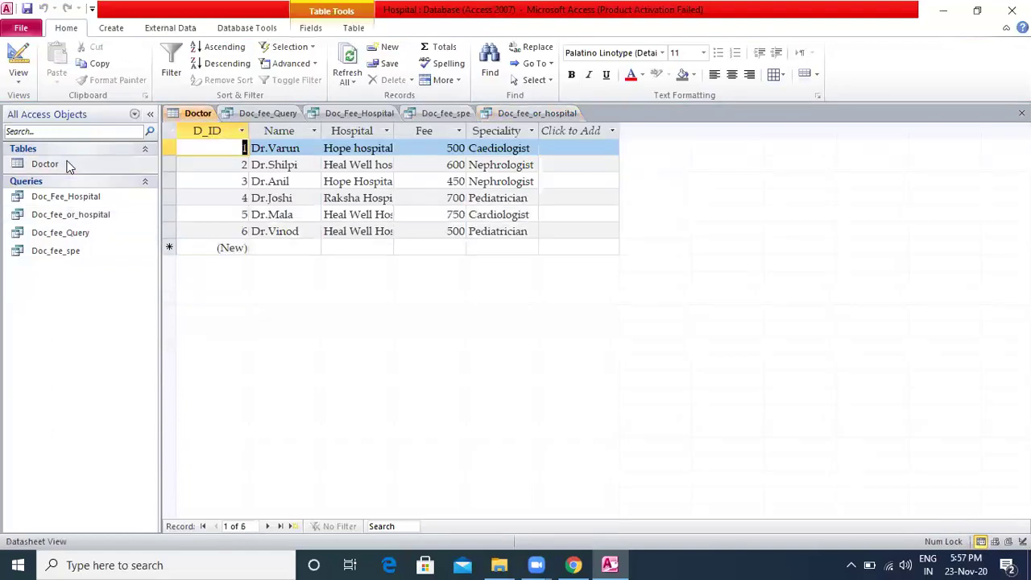
Step: Start a new blank query design with the Doctor table added
click(111, 28)
click(222, 72)
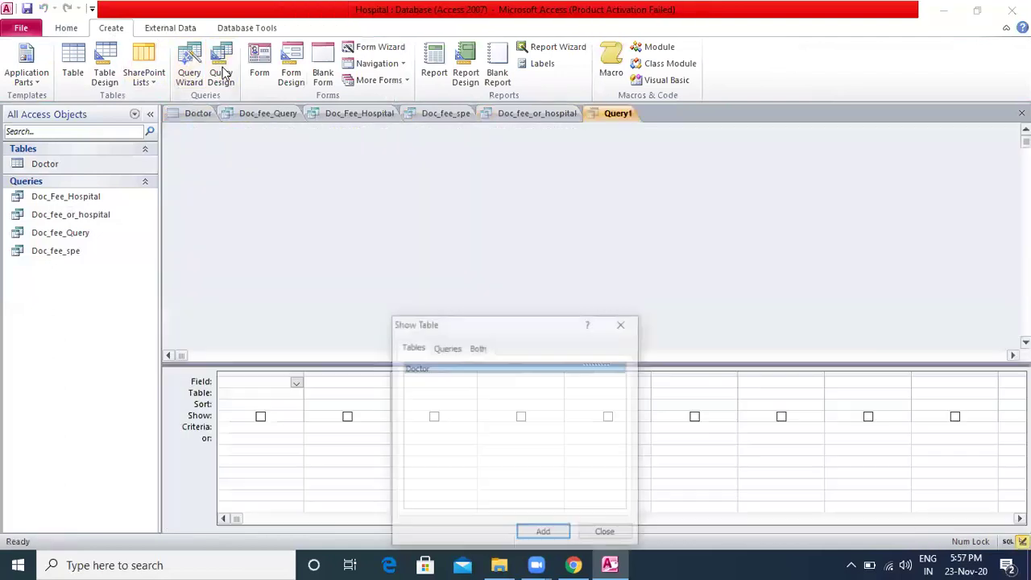
drag(456, 320, 467, 196)
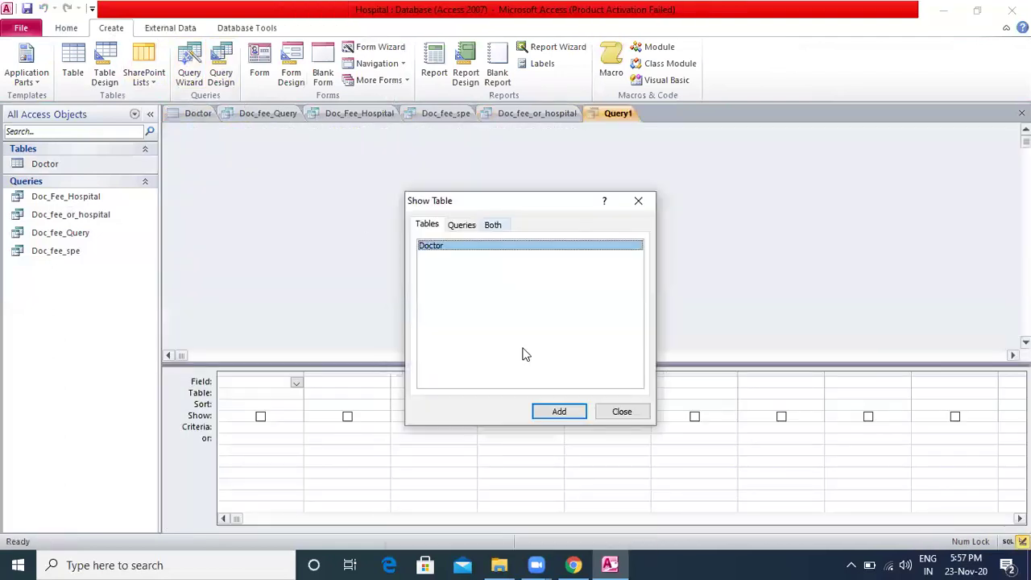
click(559, 411)
click(619, 412)
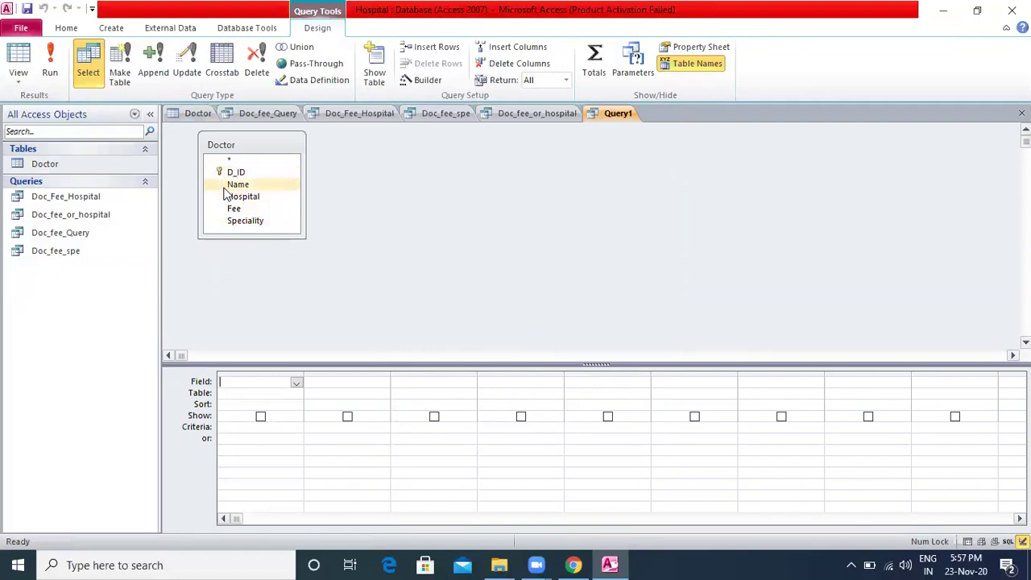
Step: Add D_ID, Name, Hospital, Fee and Speciality to the grid, with Fee criterion >=600
drag(229, 172, 246, 385)
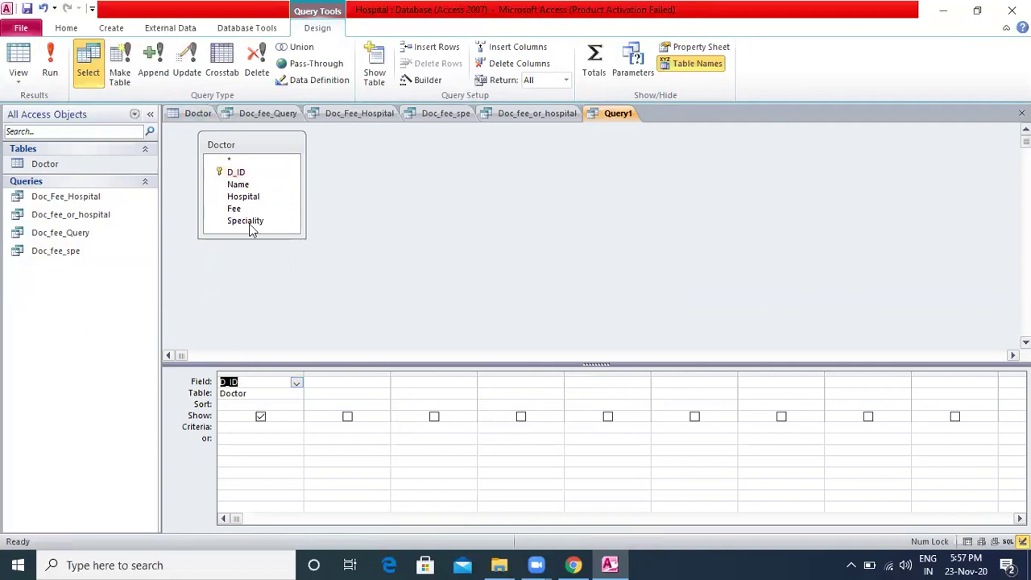
drag(235, 185, 335, 386)
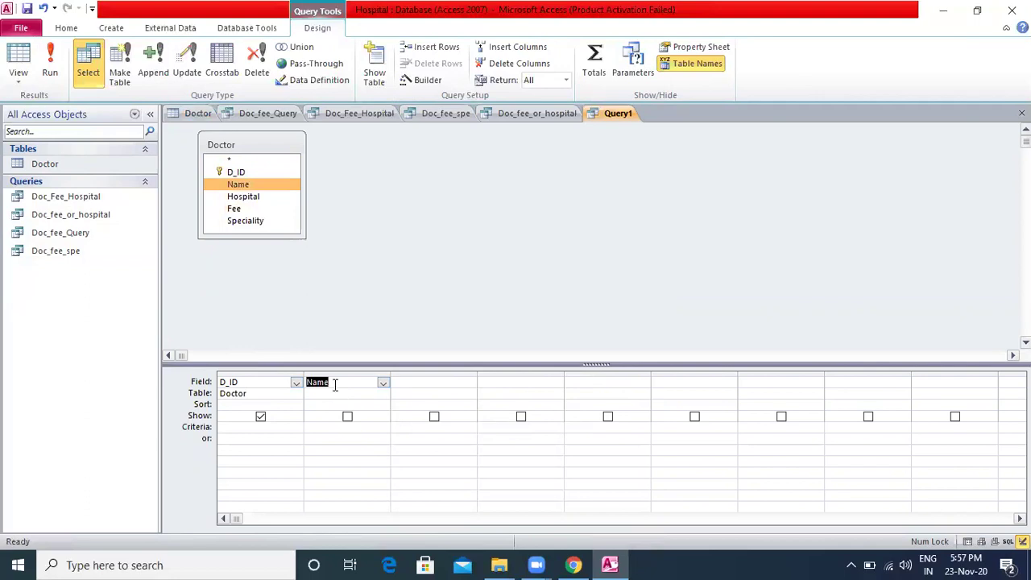
drag(238, 204, 421, 381)
drag(240, 209, 495, 384)
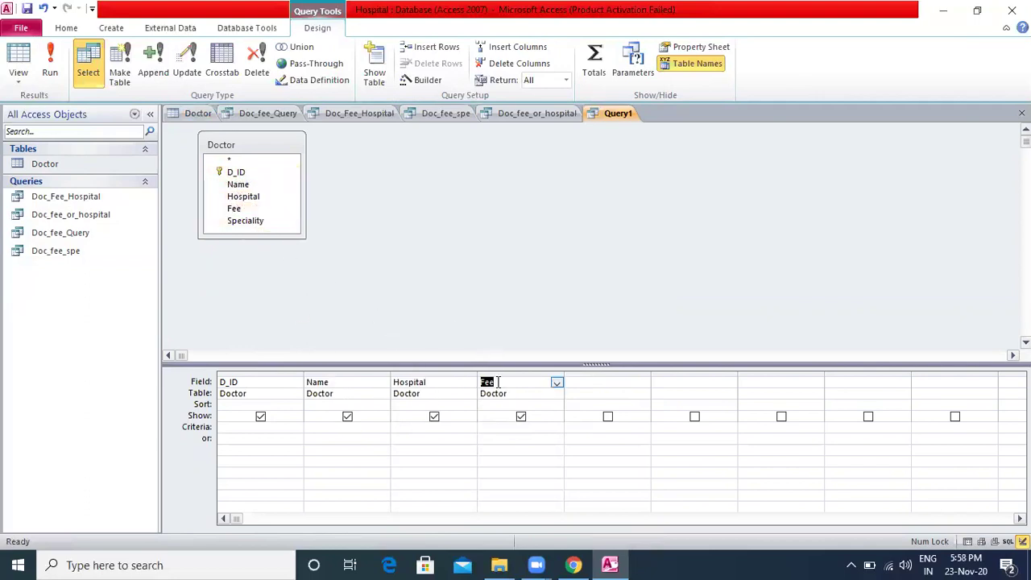
drag(239, 222, 601, 388)
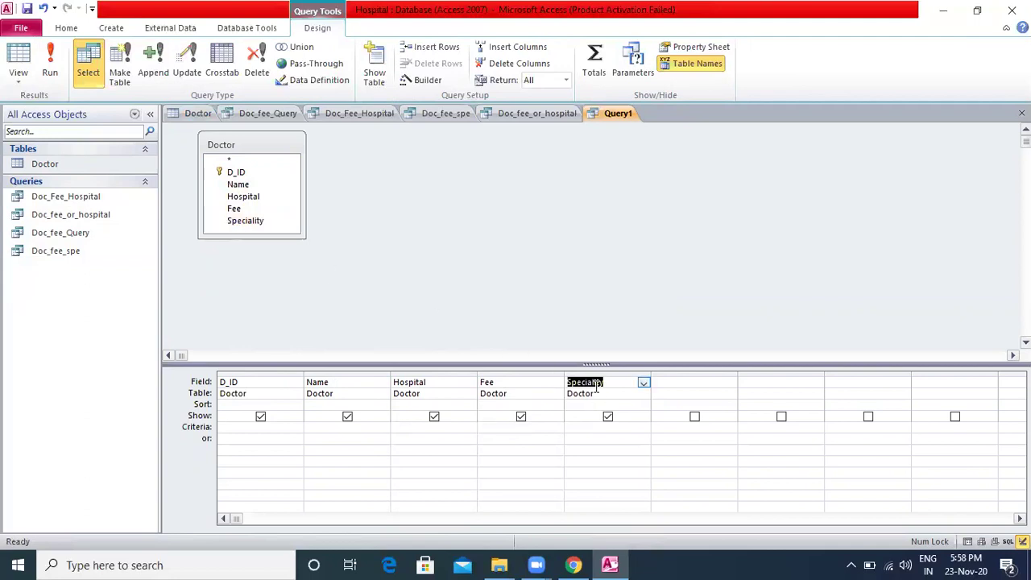
click(499, 429)
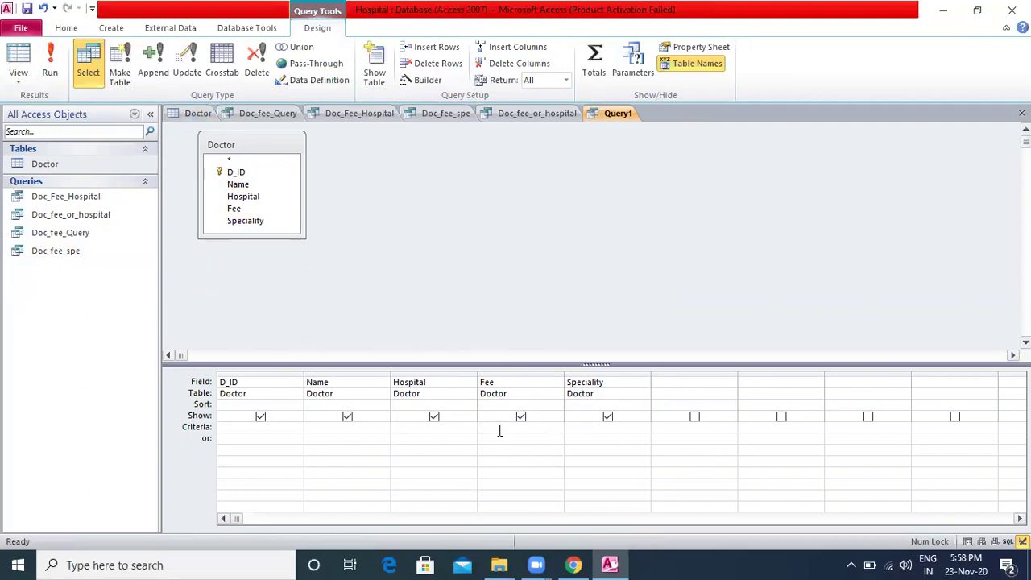
text(>=600)
Step: Add OR criteria Hospital ="Heal well Hospital" and Speciality ="Nephrologist", then save the query
click(443, 437)
text(="Heal well Hospital)
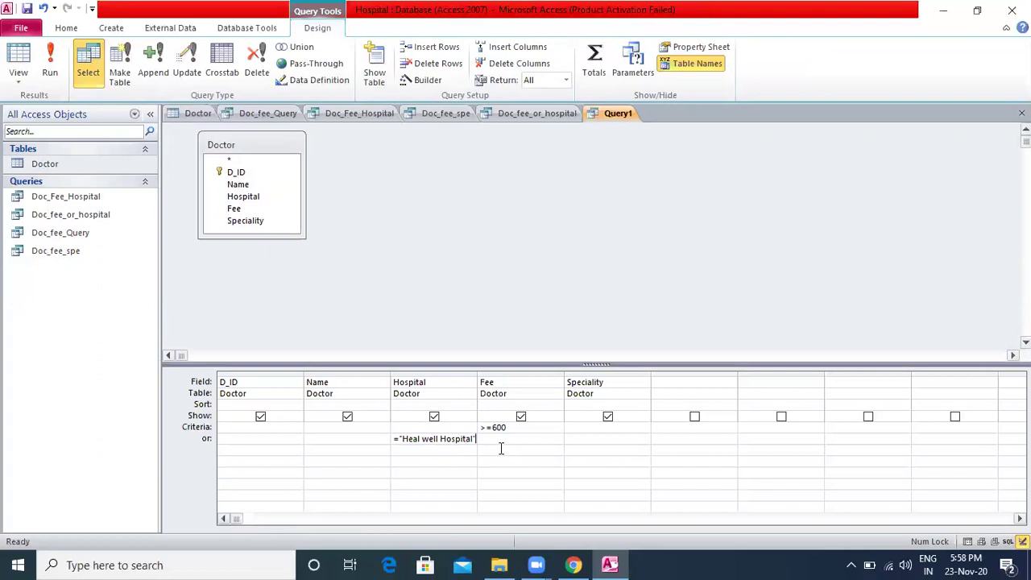
click(582, 449)
text(="Neophrologist)
click(27, 9)
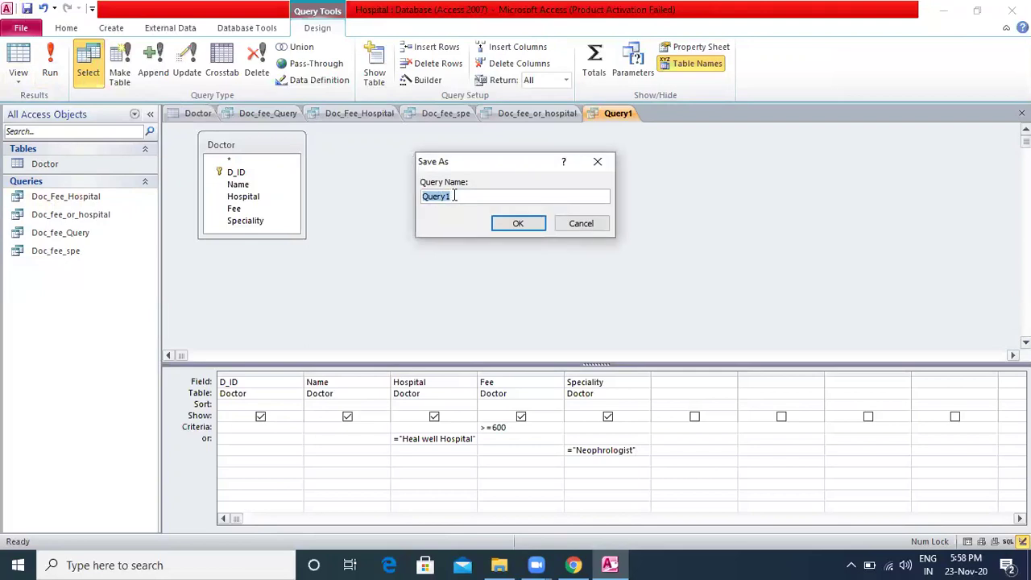
Step: Name the new query Doc and confirm the save
text(Doc)
click(520, 224)
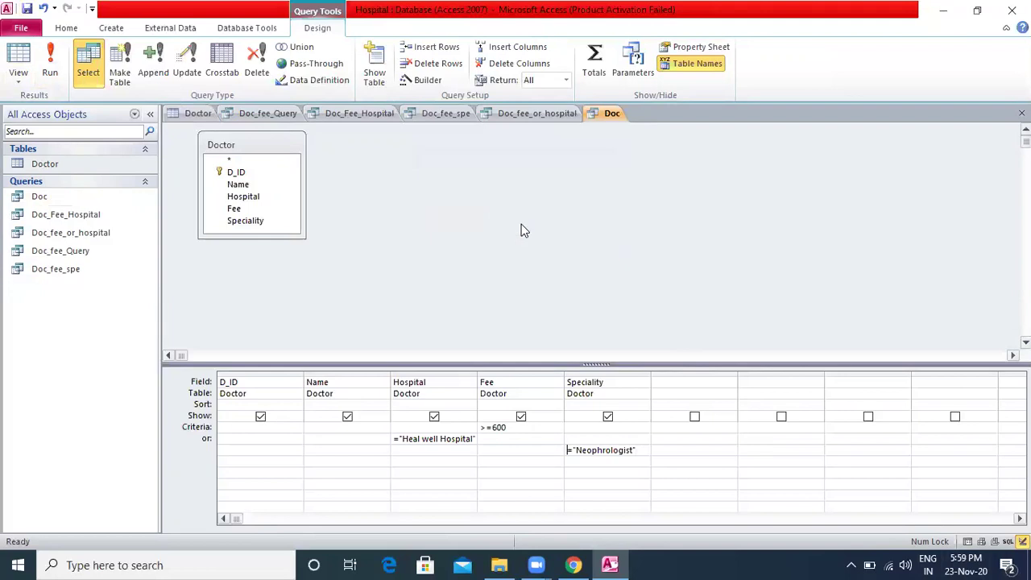
Step: View the Doc query's results, then reopen the Doctor table datasheet
double_click(47, 200)
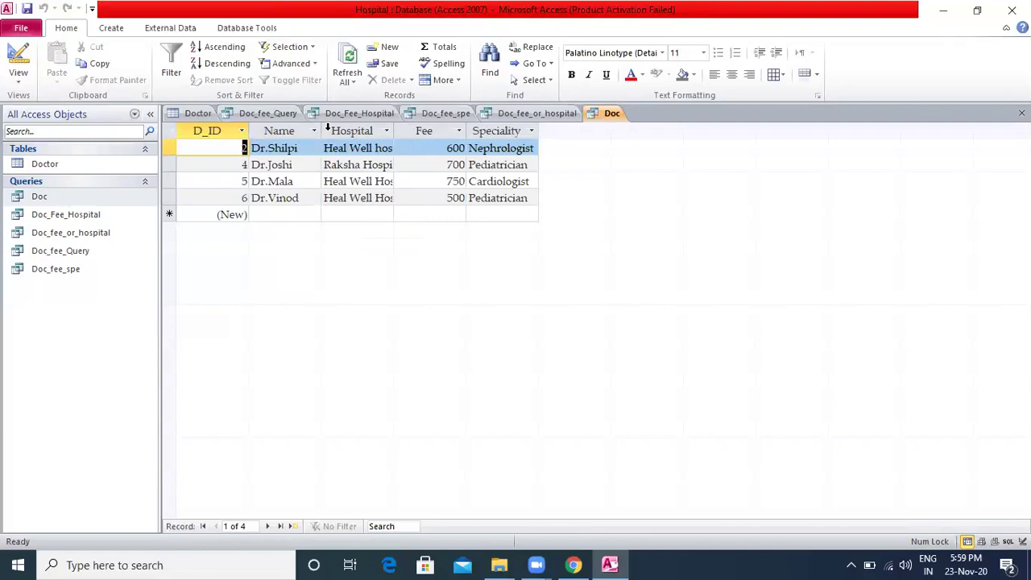
double_click(39, 165)
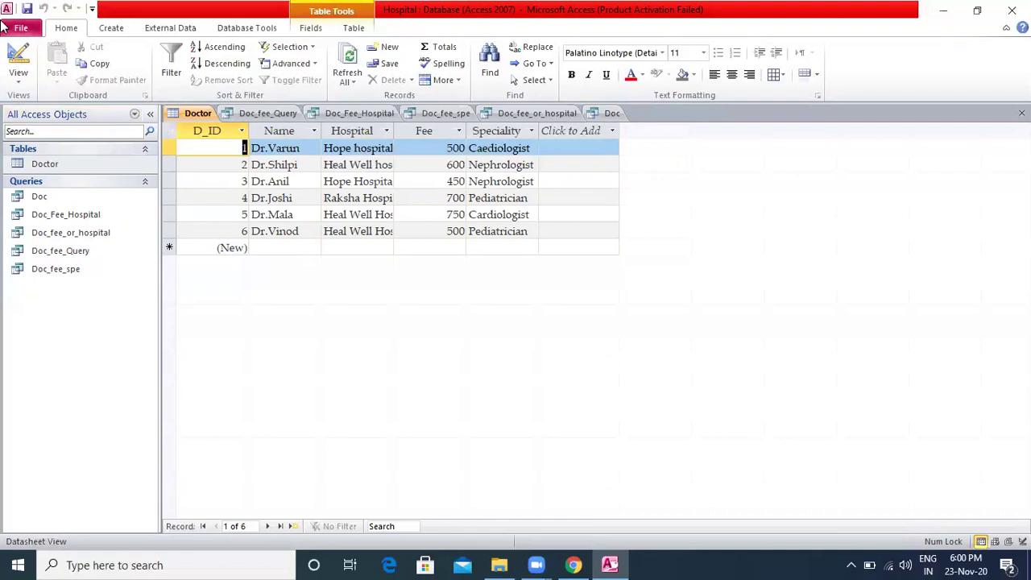
Step: Create a quick form from the Doctor table and show it in Form View
click(57, 165)
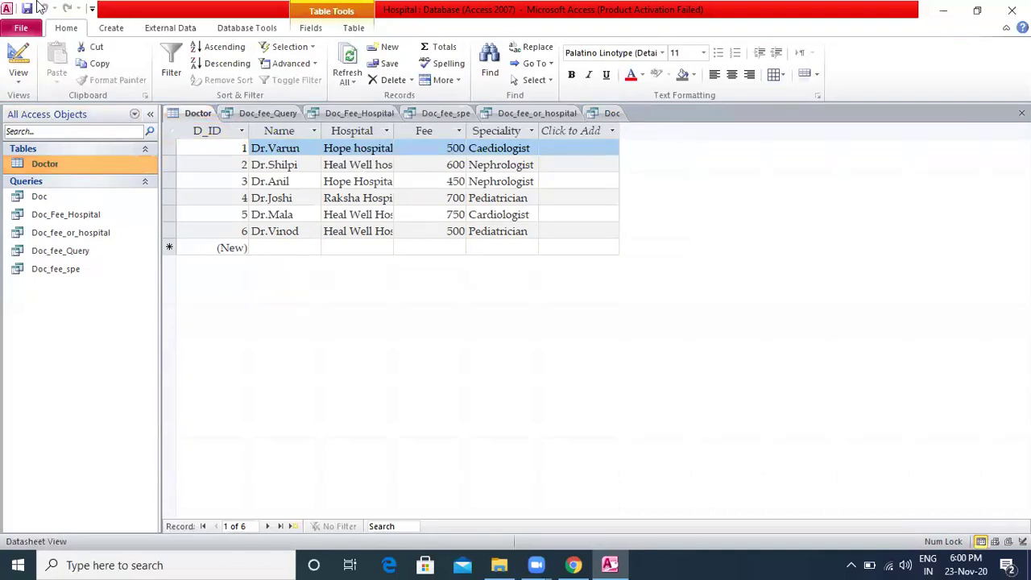
click(112, 28)
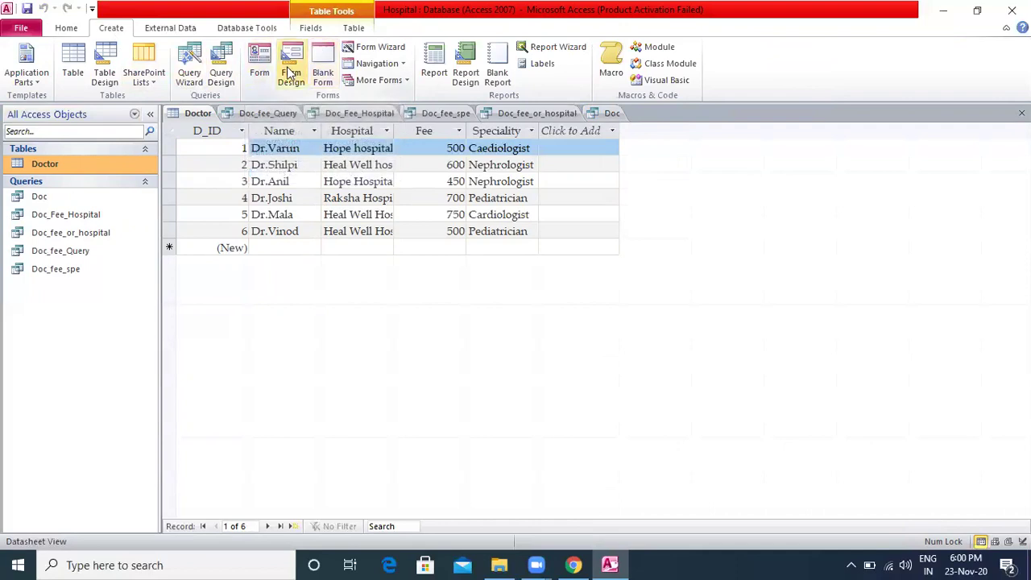
click(260, 60)
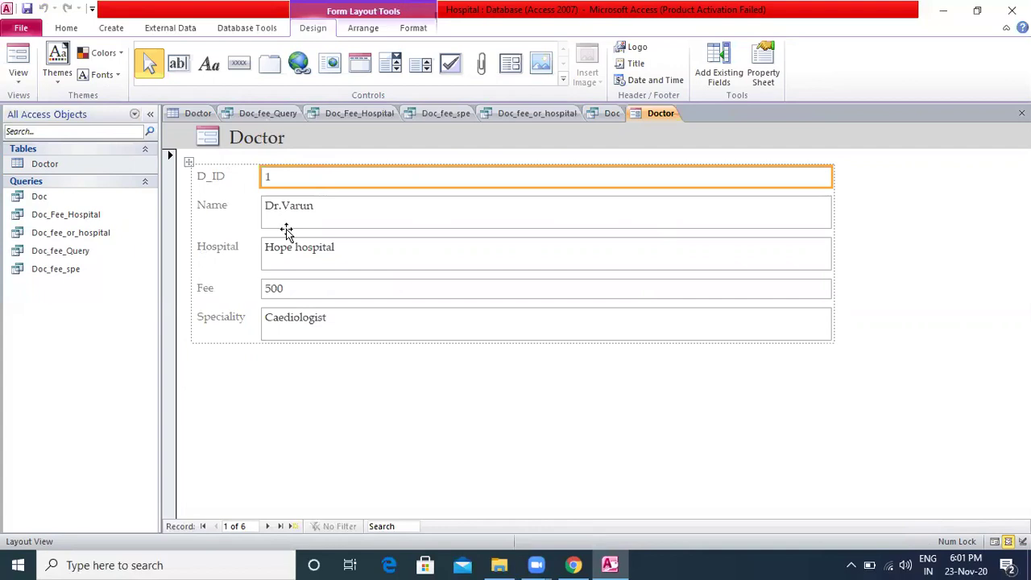
click(16, 81)
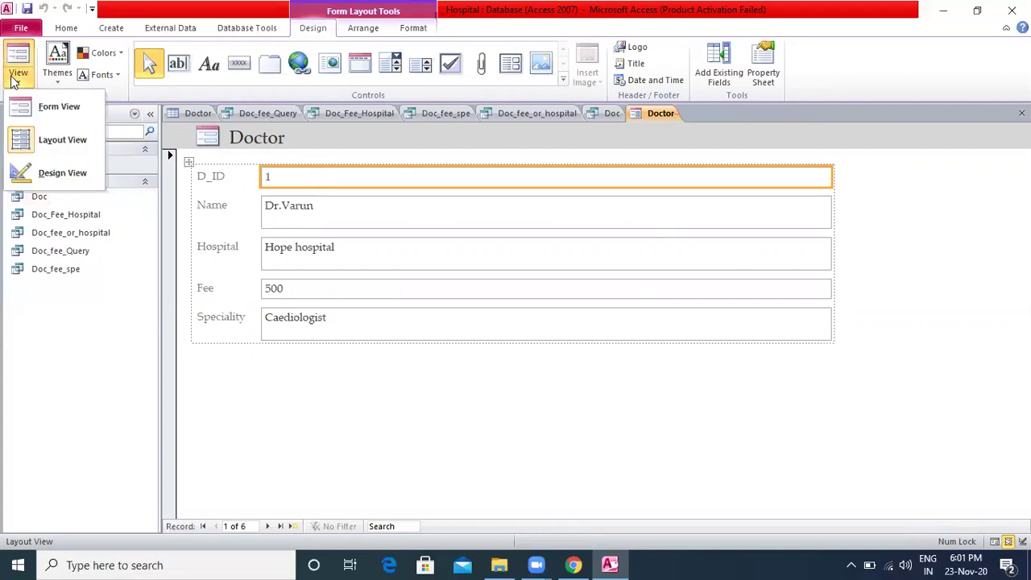
click(25, 114)
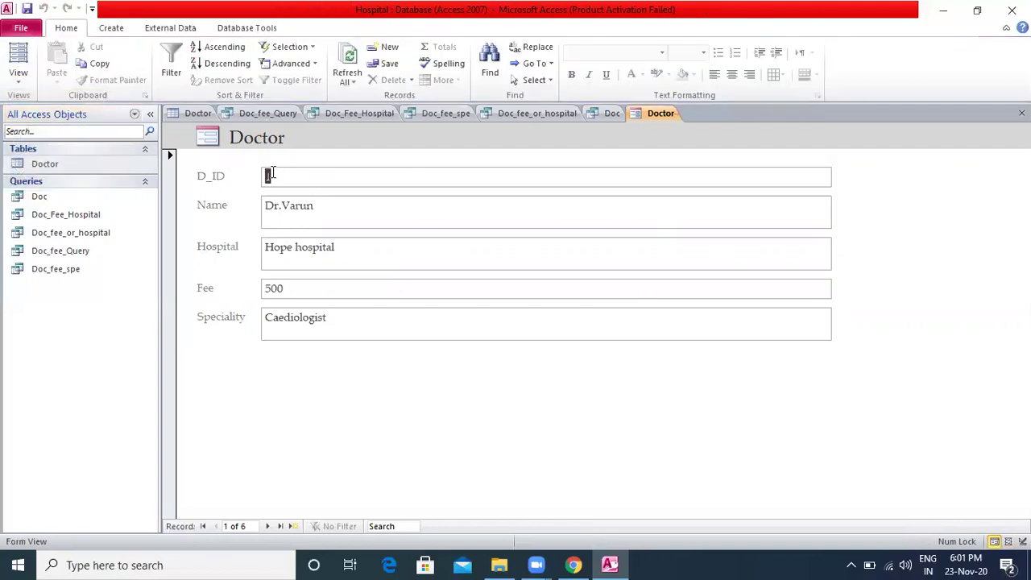
key(1)
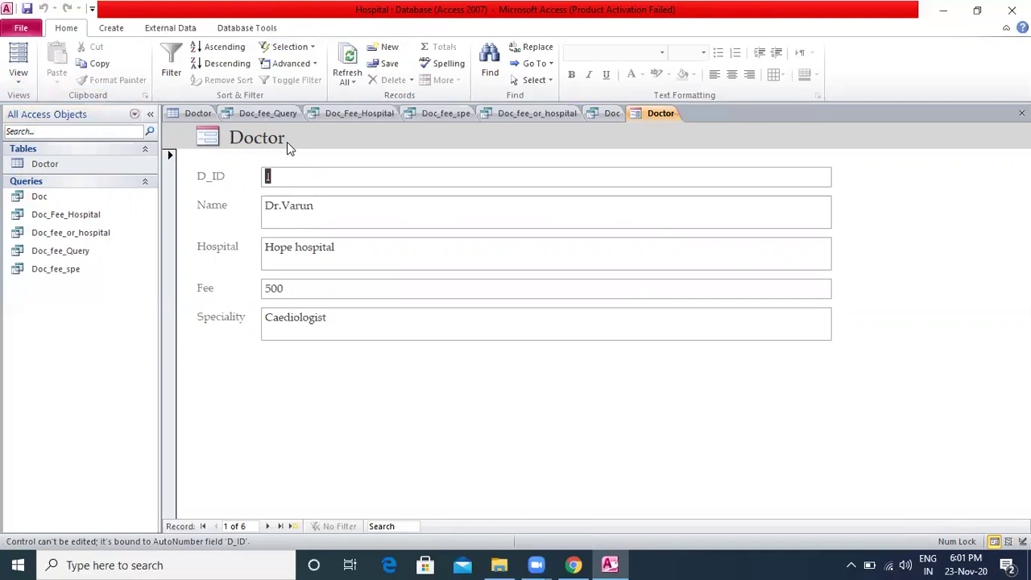
click(315, 211)
drag(316, 211, 283, 210)
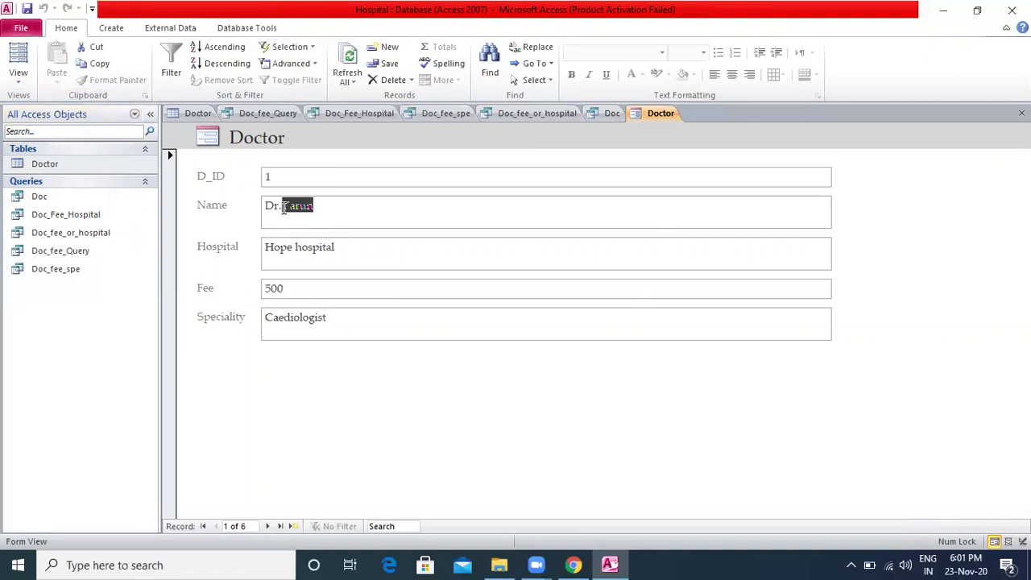
key(Delete)
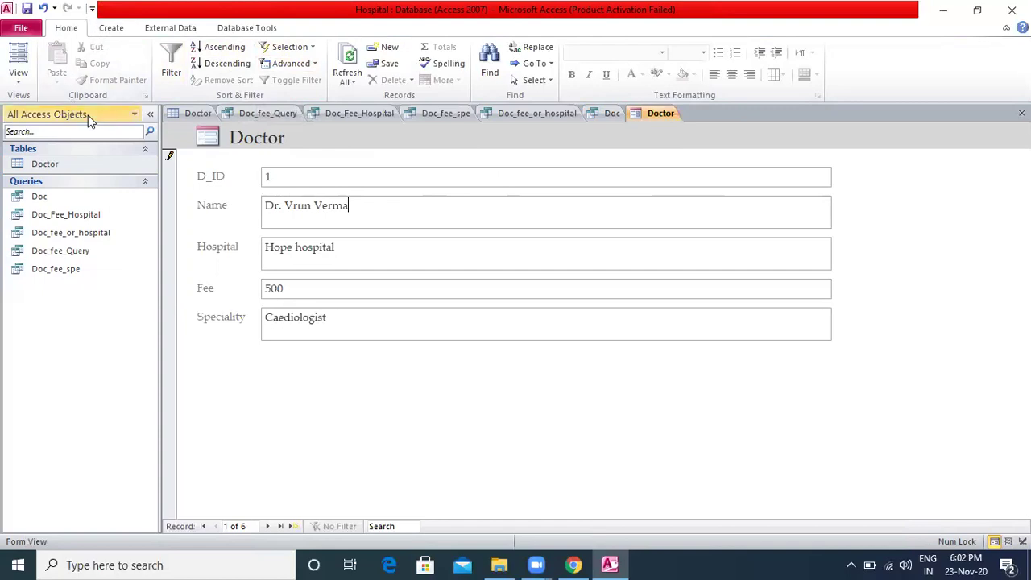
Step: Save the new form under the name Doctor_form
click(26, 9)
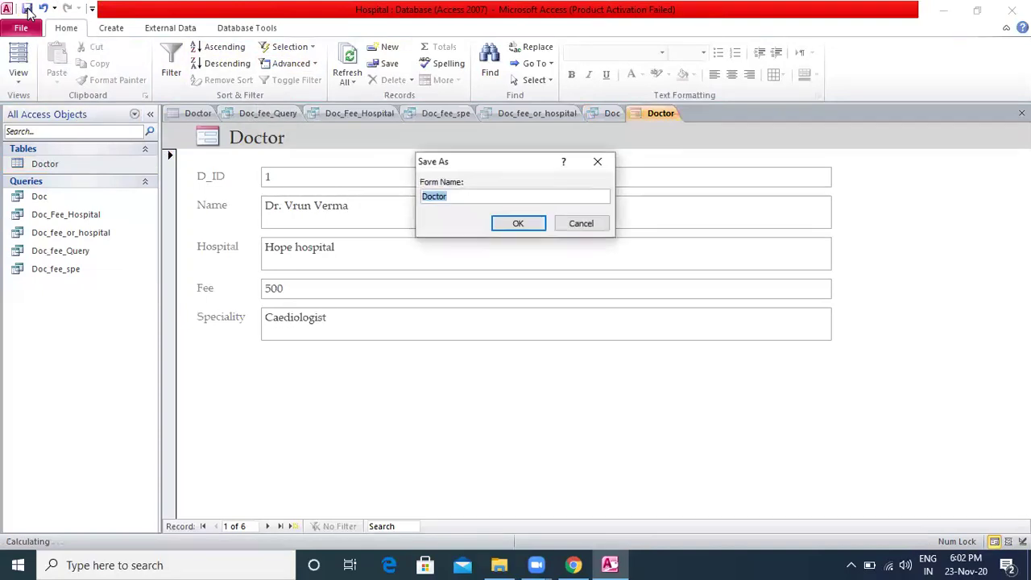
click(450, 195)
text(_for,)
key(BackSpace)
key(BackSpace)
text(m)
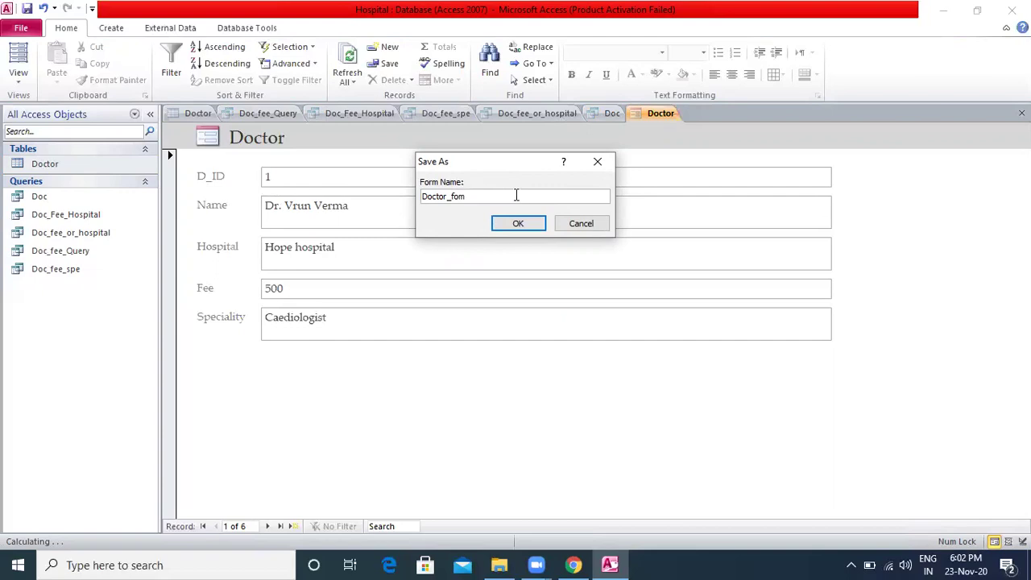
key(BackSpace)
text(rm)
click(514, 224)
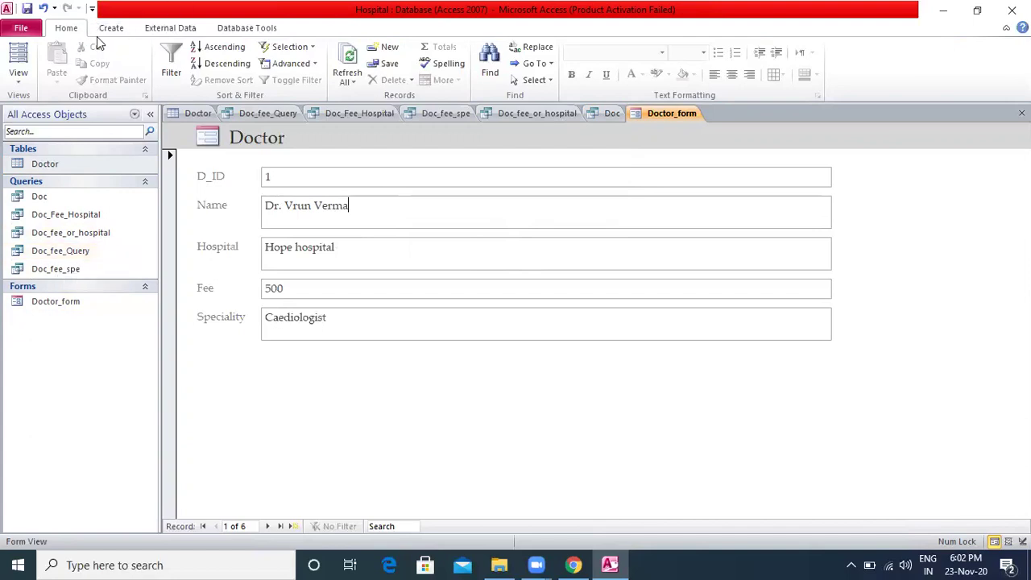
Step: Switch Doctor_form from Form View to Design View
click(21, 80)
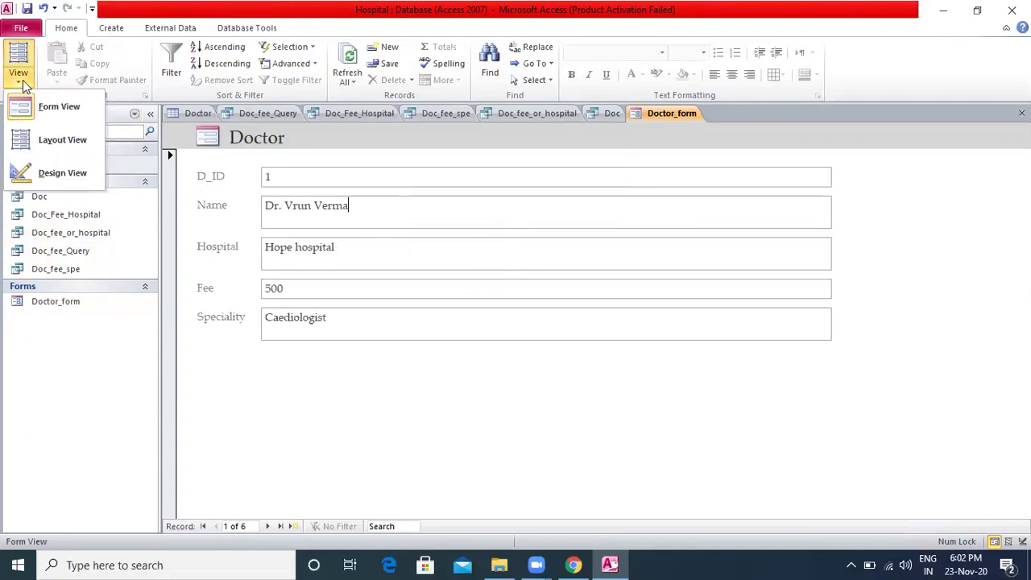
click(43, 171)
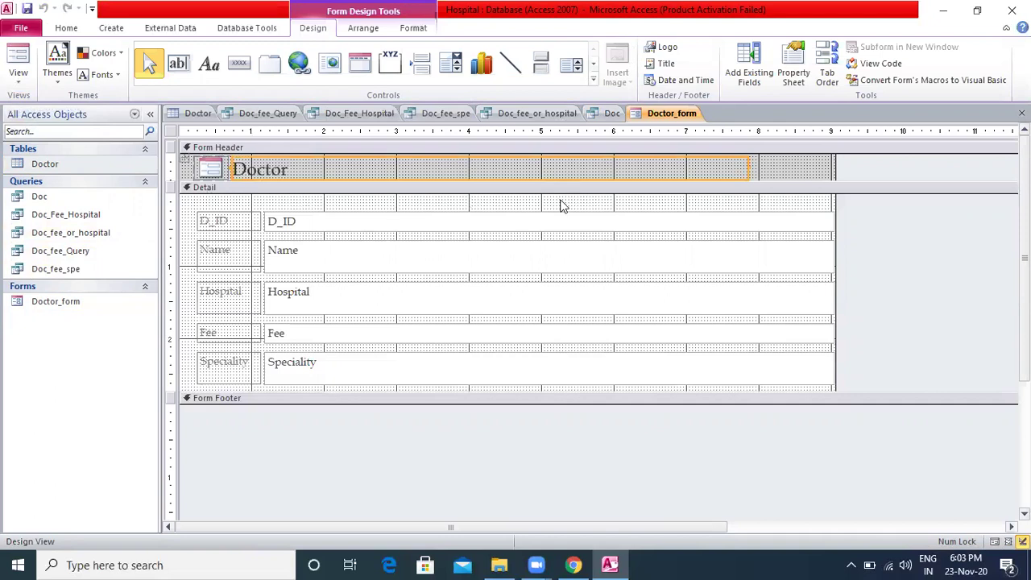
Step: Insert doctor.png from Desktop\SWS\8th\access2013 as the header logo beside the Doctor title
click(662, 48)
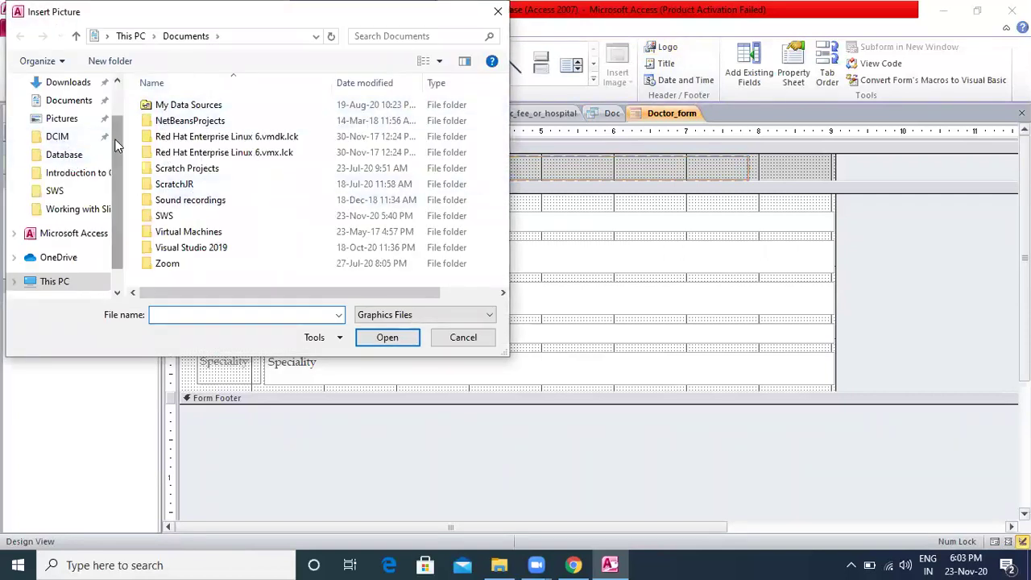
scroll(101, 137, up, 1)
click(87, 114)
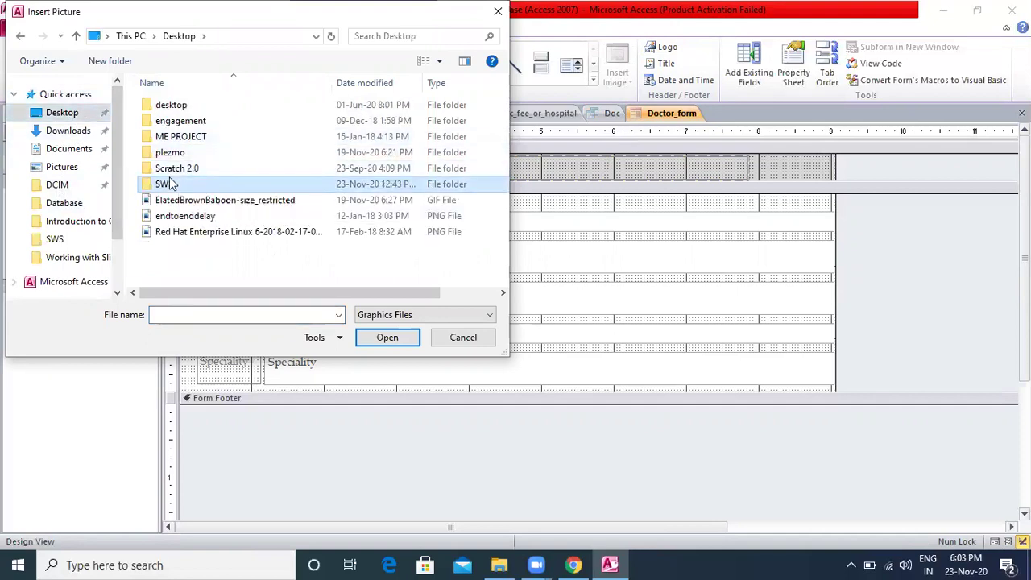
double_click(206, 190)
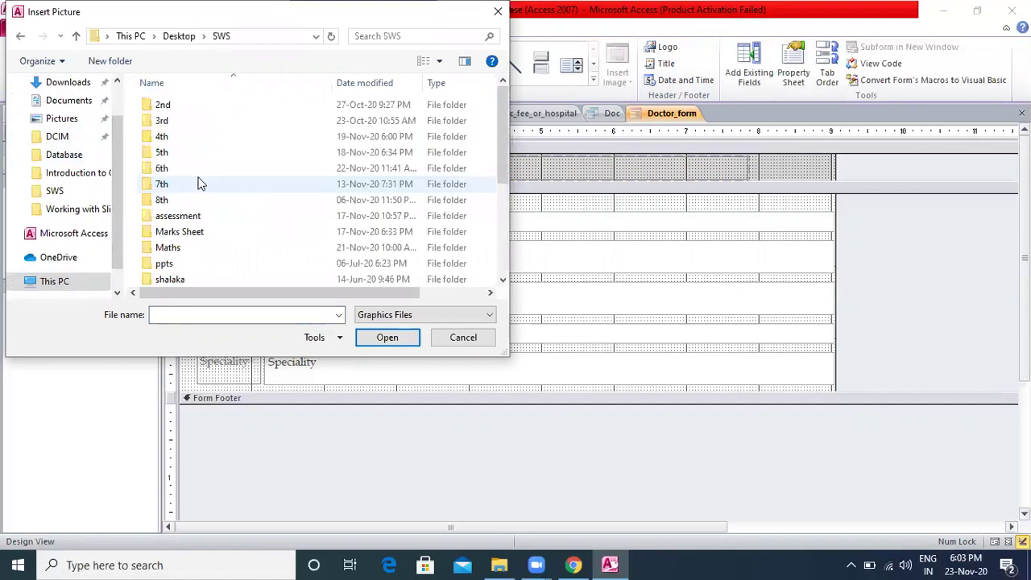
double_click(161, 200)
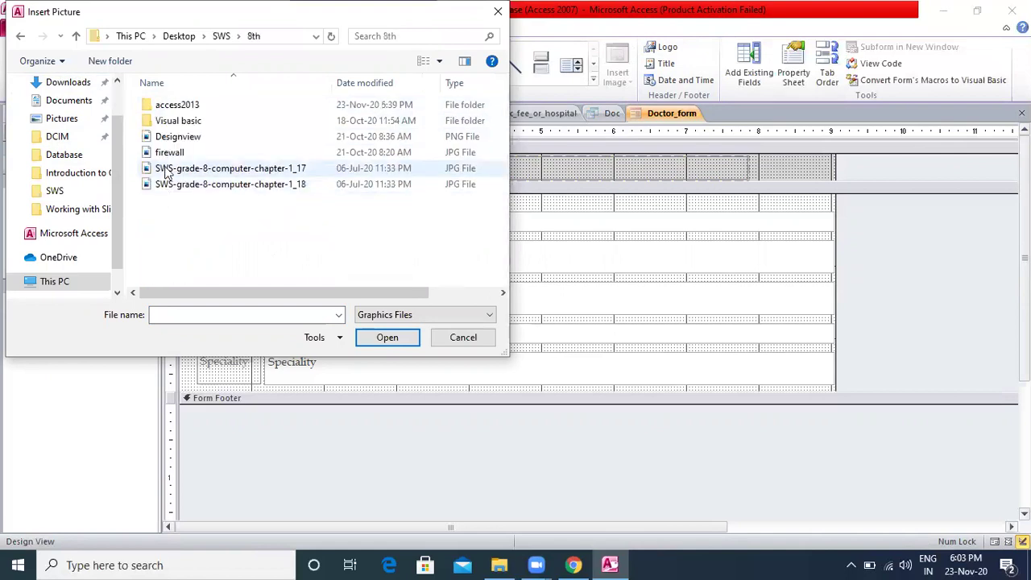
double_click(175, 105)
click(171, 121)
click(358, 336)
mouse_move(218, 169)
mouse_down()
mouse_move(215, 179)
mouse_move(217, 169)
mouse_up()
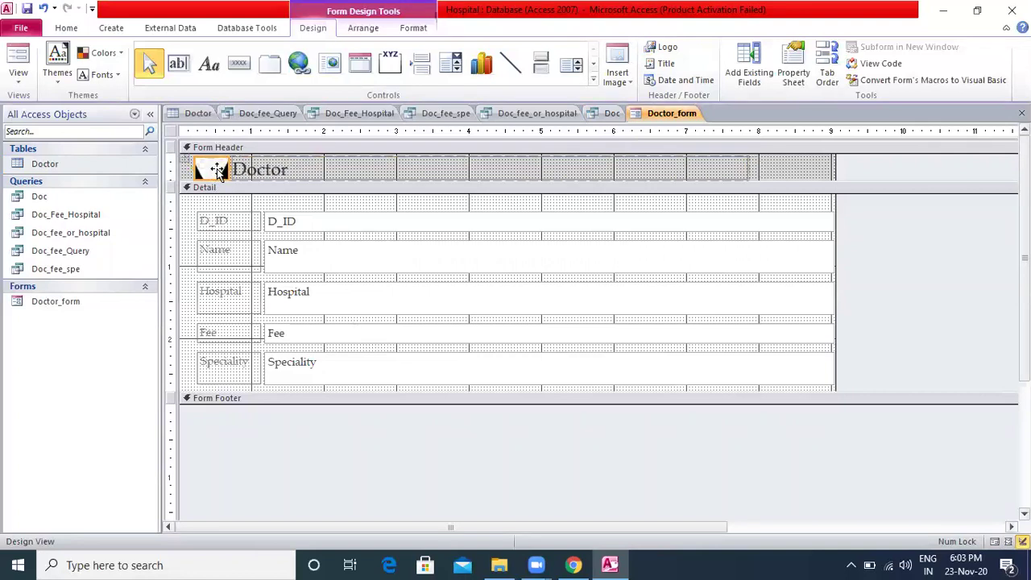
click(218, 169)
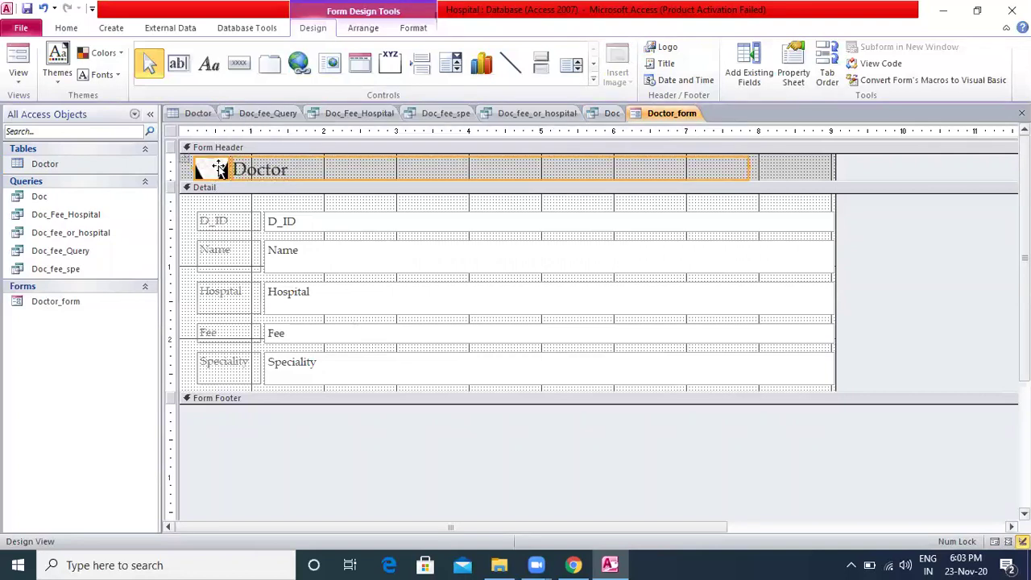
Step: Make the header logo taller to deepen the form header, and give the form footer some height
scroll(211, 174, down, 3)
scroll(213, 186, up, 3)
drag(211, 176, 212, 196)
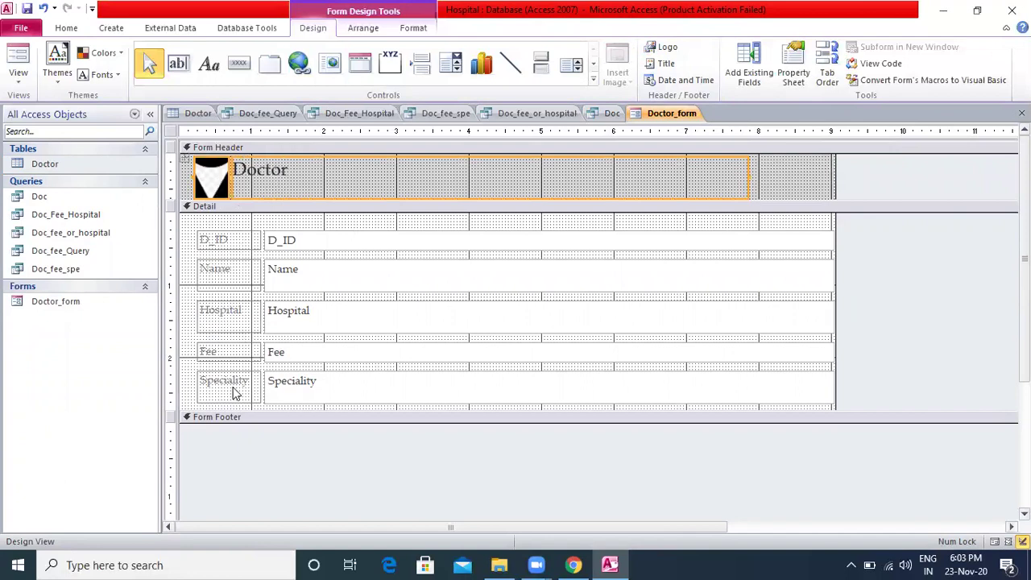
drag(233, 423, 233, 451)
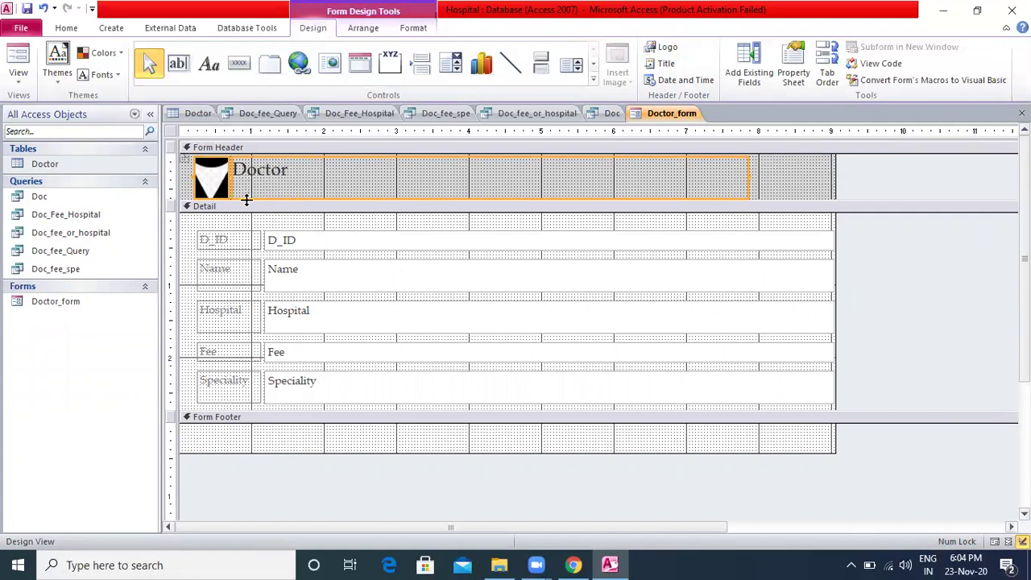
double_click(257, 171)
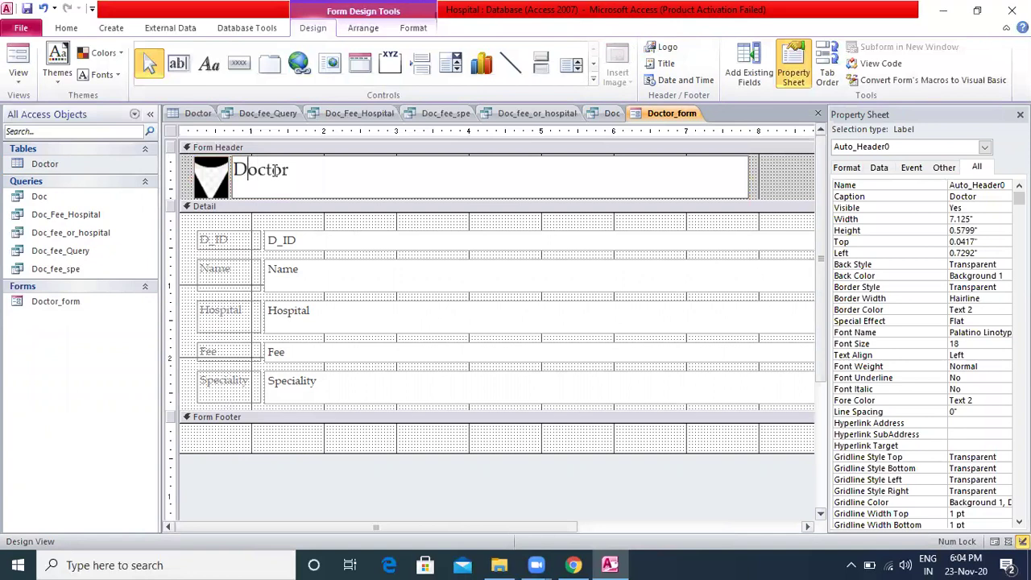
Step: Change the header title caption from 'Doctor' to 'Doctor form'
click(328, 166)
text(_)
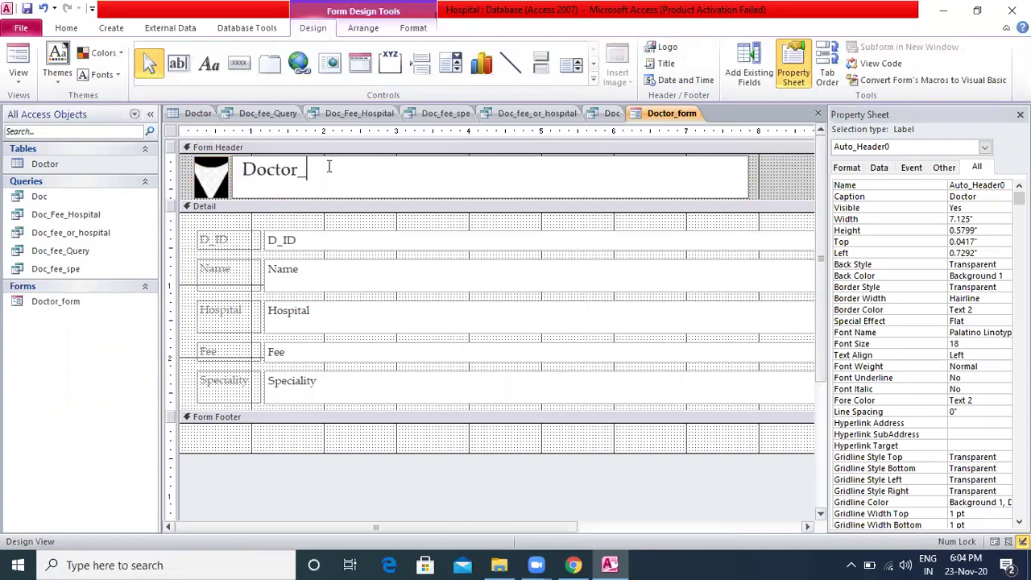
key(BackSpace)
text(form)
click(414, 28)
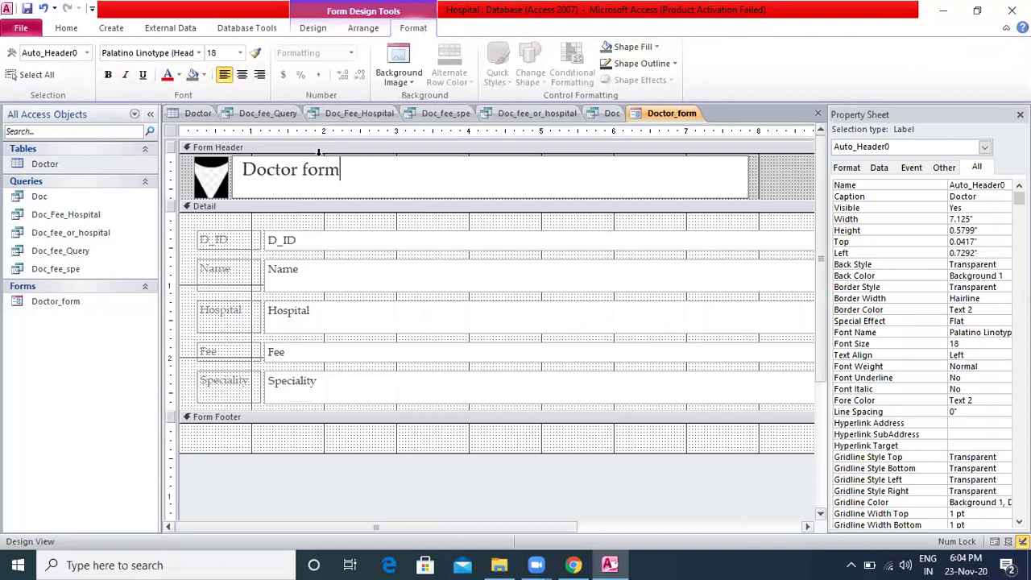
drag(343, 169, 240, 169)
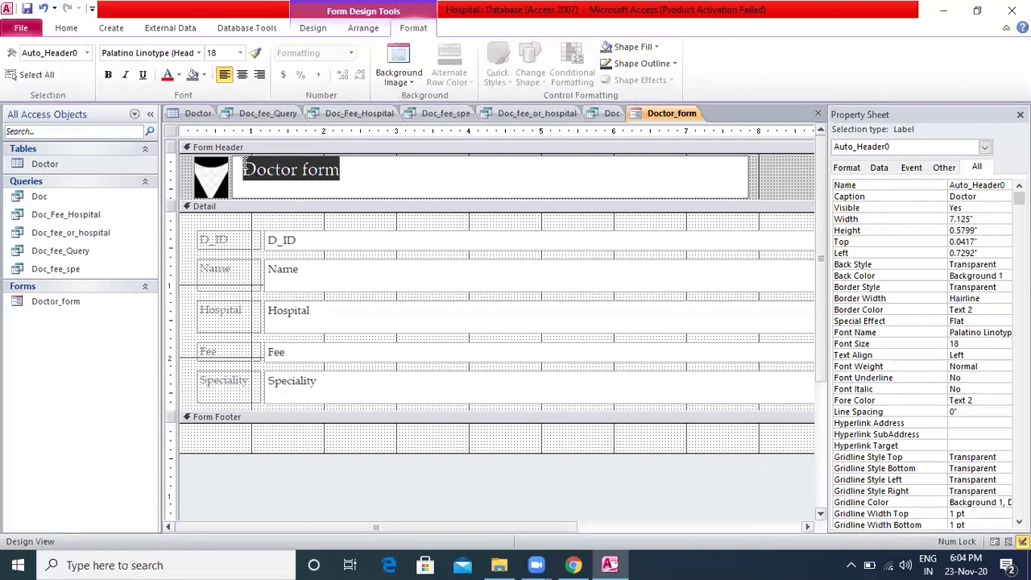
Step: Format the header title in Algerian, size 20, with the Accent 5 Darker font colour
click(240, 53)
click(214, 167)
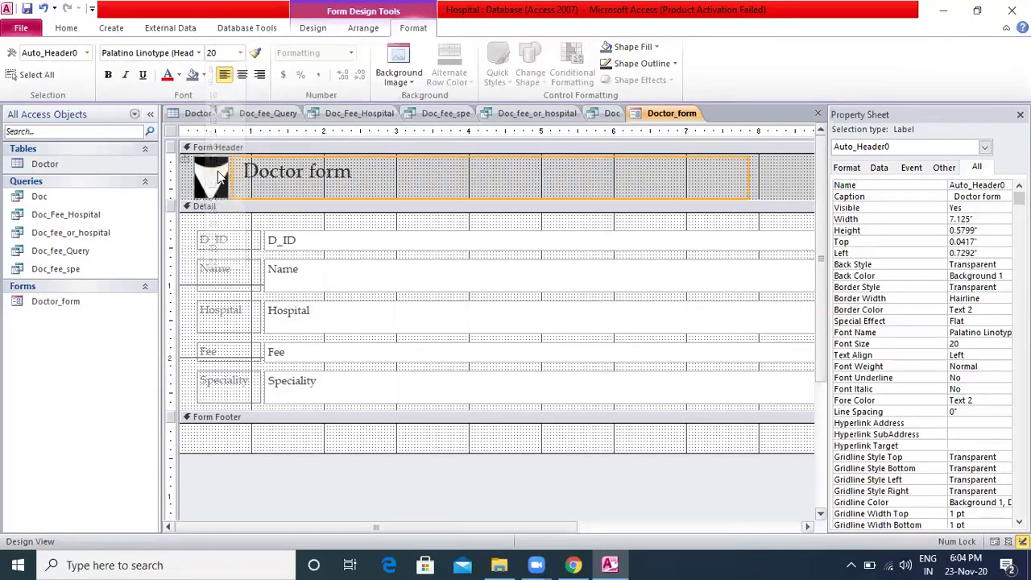
click(198, 52)
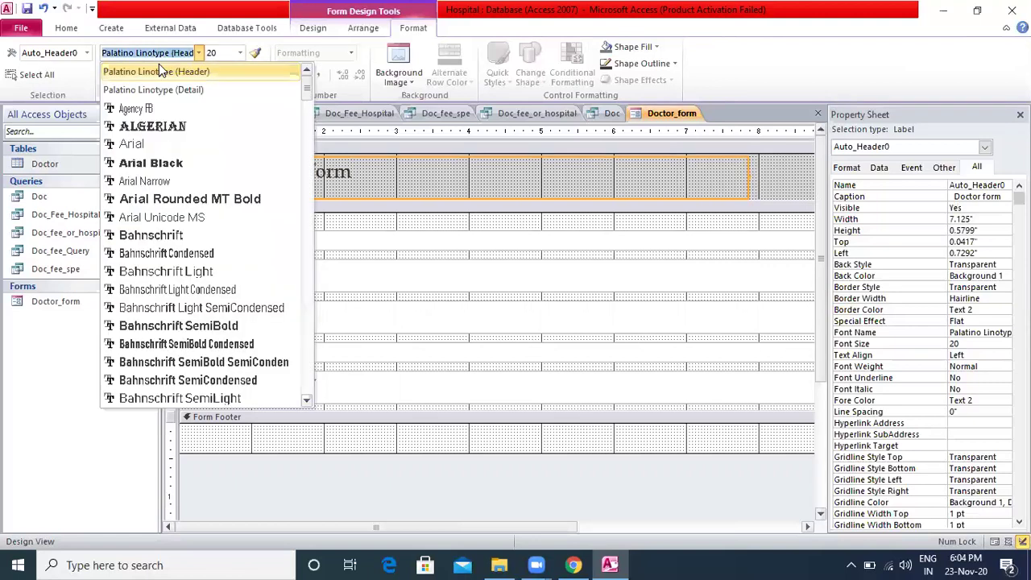
click(155, 127)
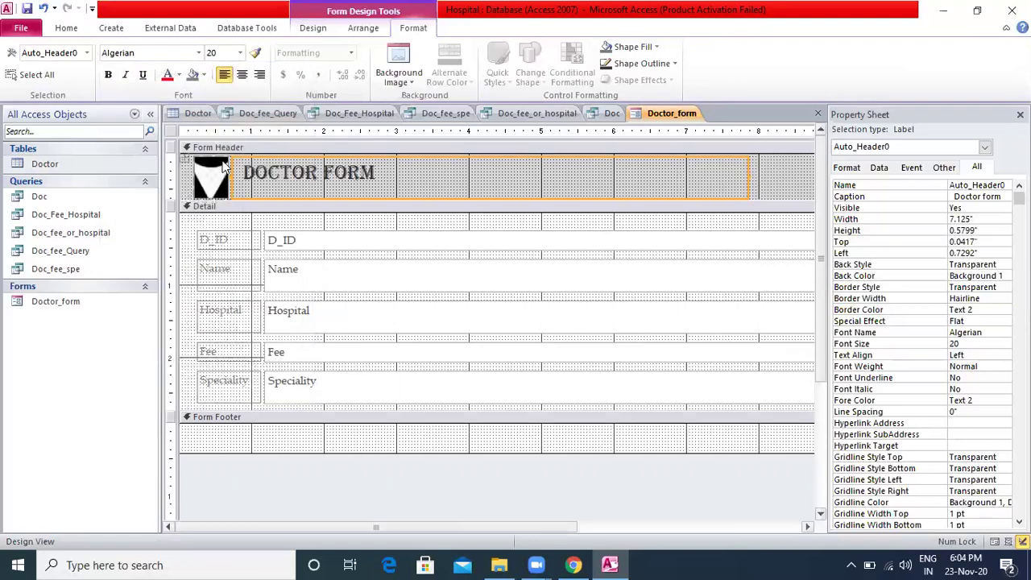
click(178, 77)
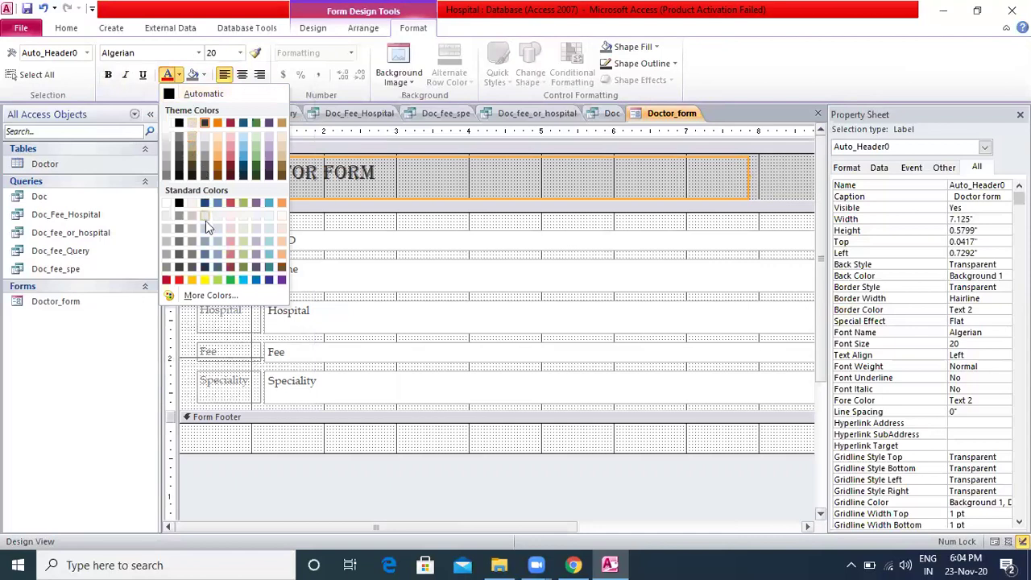
click(269, 164)
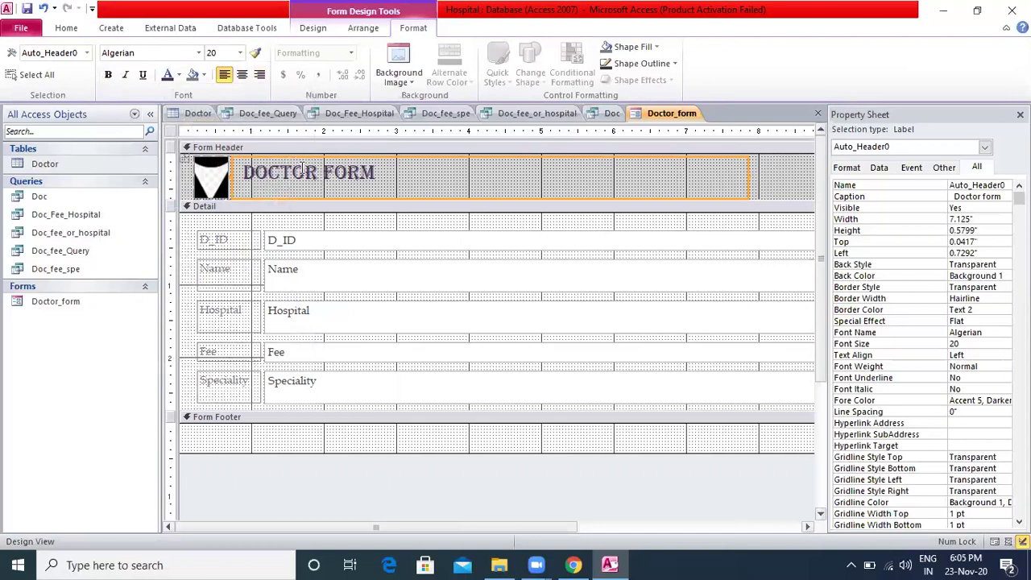
click(306, 168)
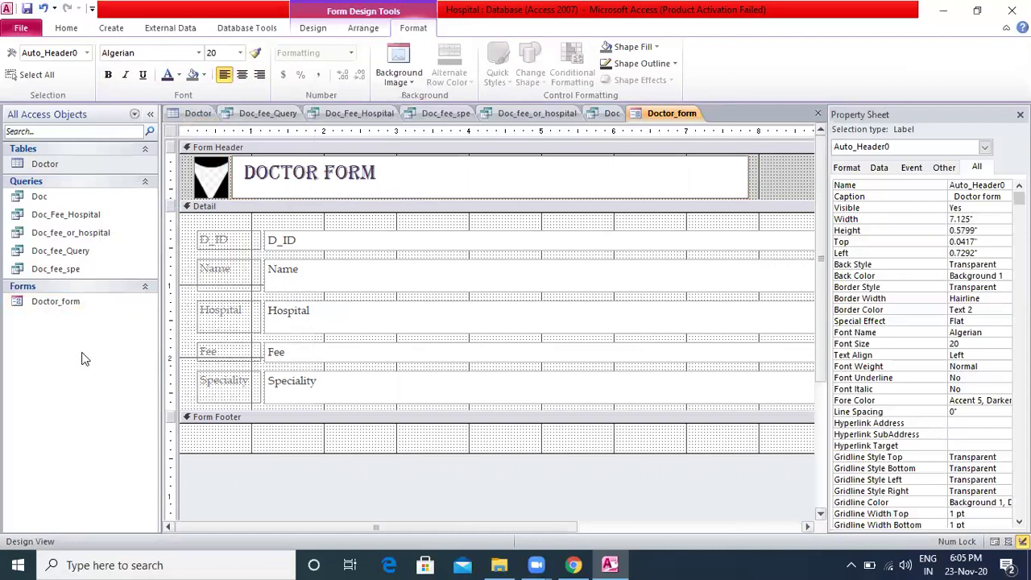
key(Escape)
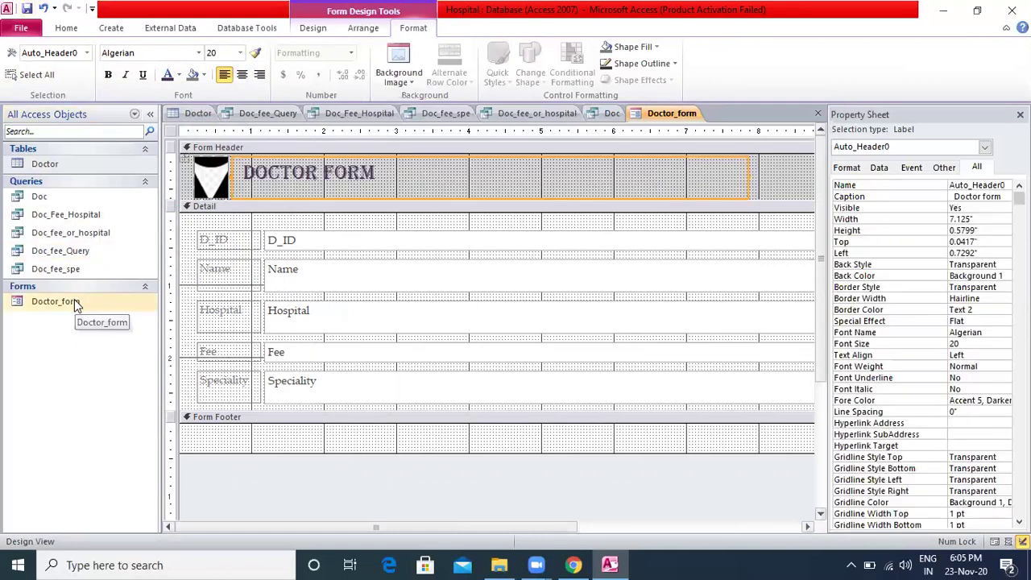
Step: Switch Doctor_form to Form View showing record 1, then open the Doctor table
click(103, 31)
click(58, 32)
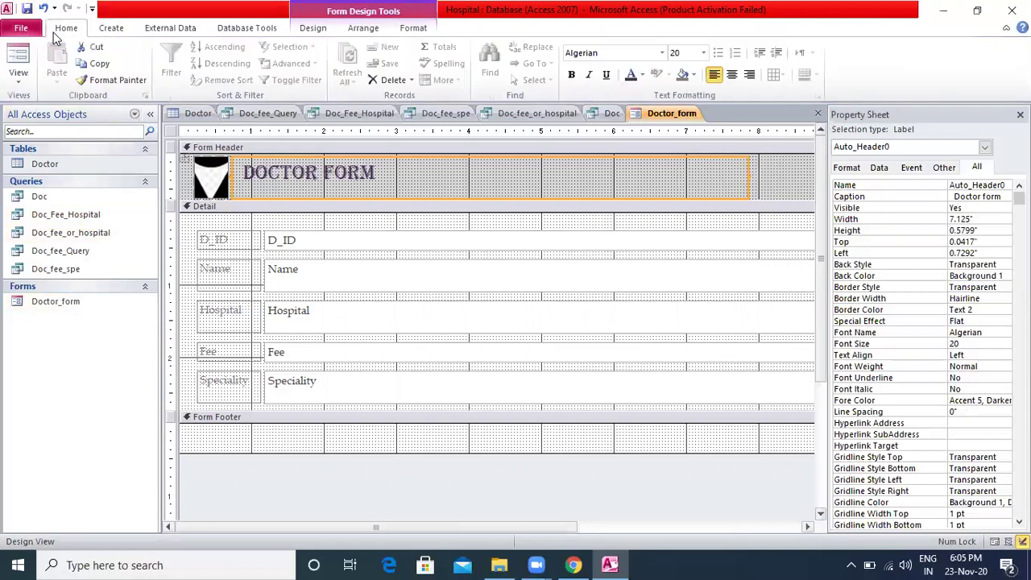
click(18, 71)
click(50, 105)
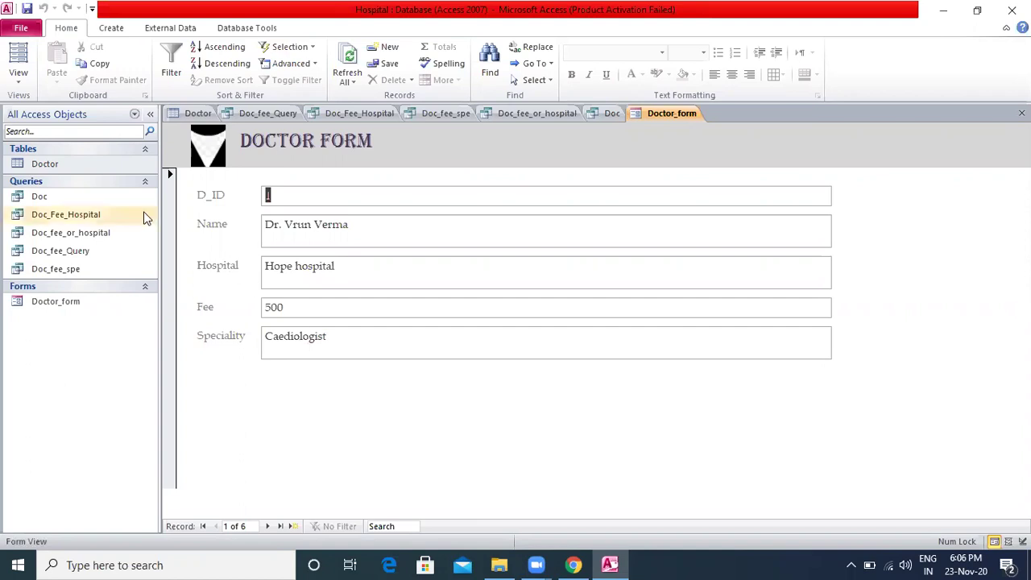
click(45, 167)
double_click(44, 167)
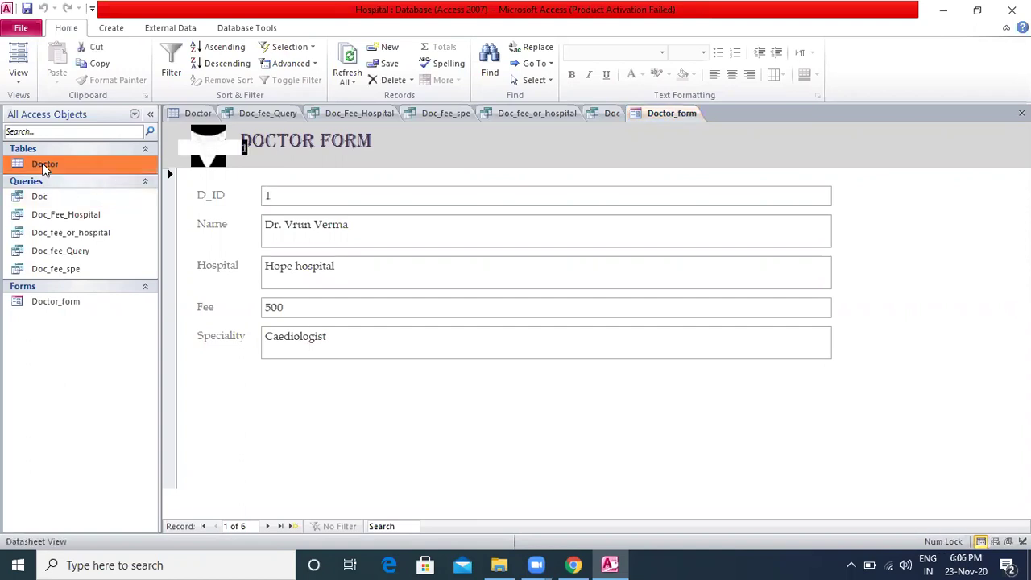
Step: Build a quick report from the Doctor table listing all six doctors, and begin saving it
click(49, 167)
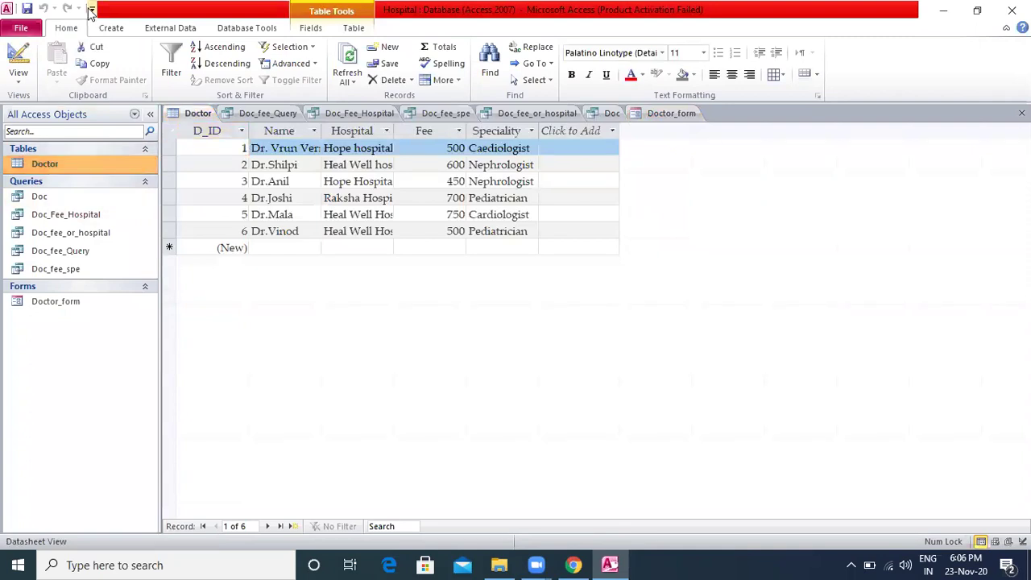
click(113, 27)
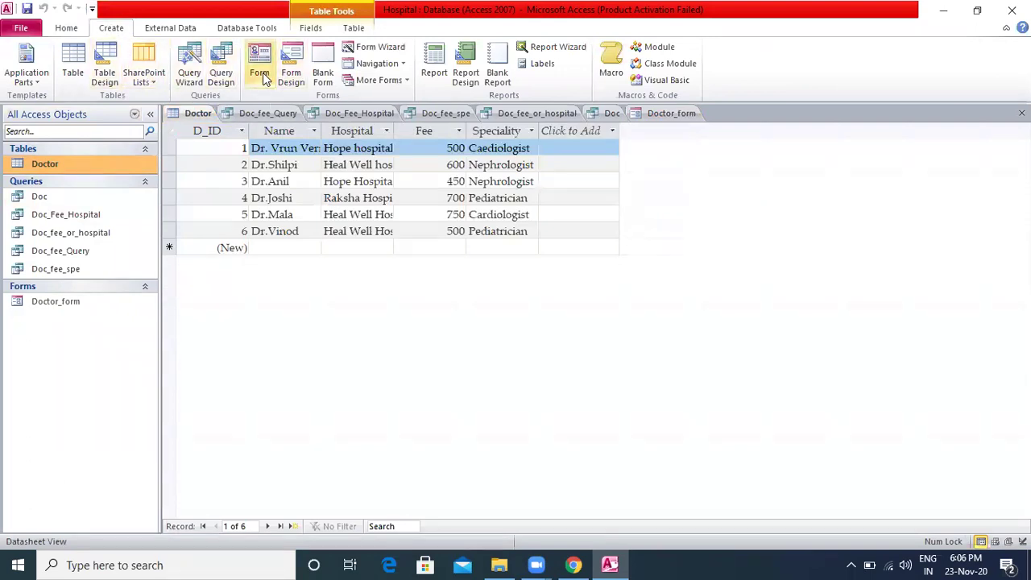
click(434, 66)
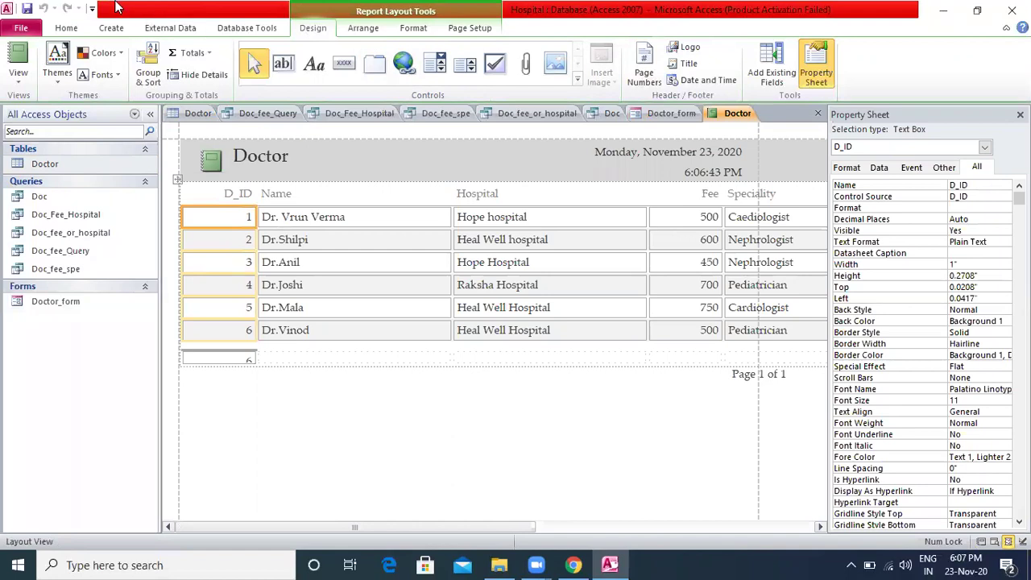
click(27, 10)
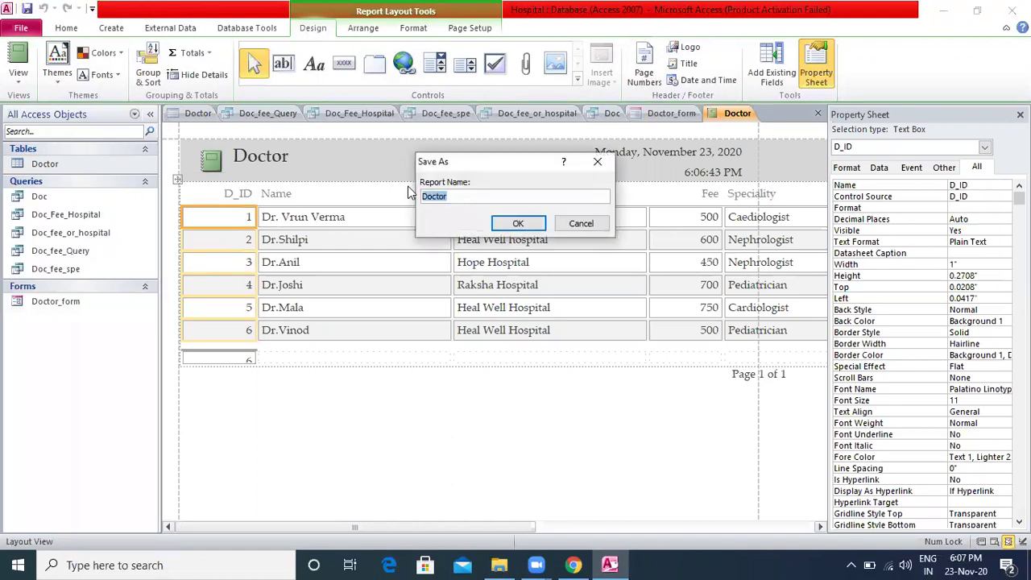
click(466, 195)
Step: Save the new report under the name 'Doctor_Report'
text(_Report)
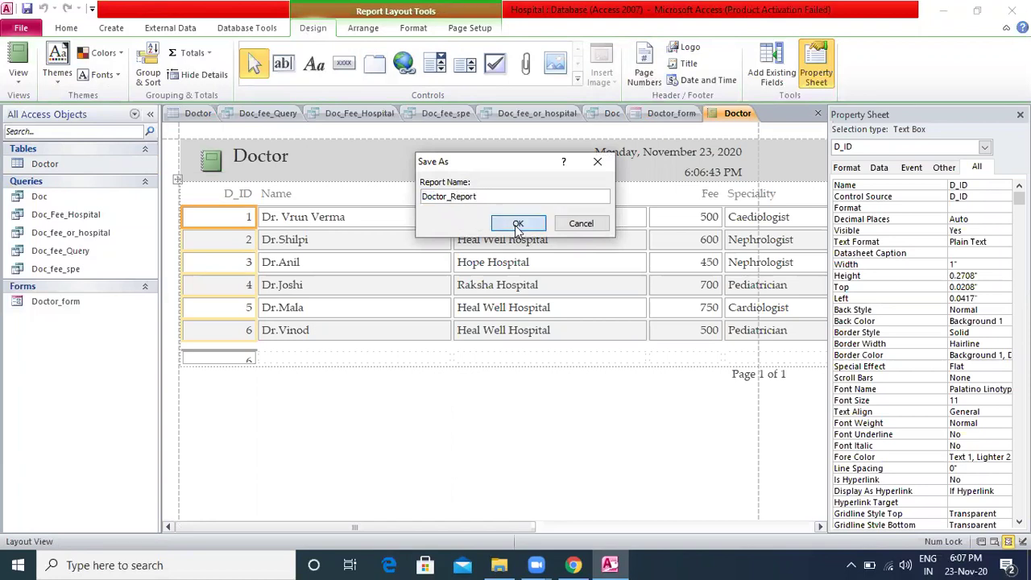
click(517, 225)
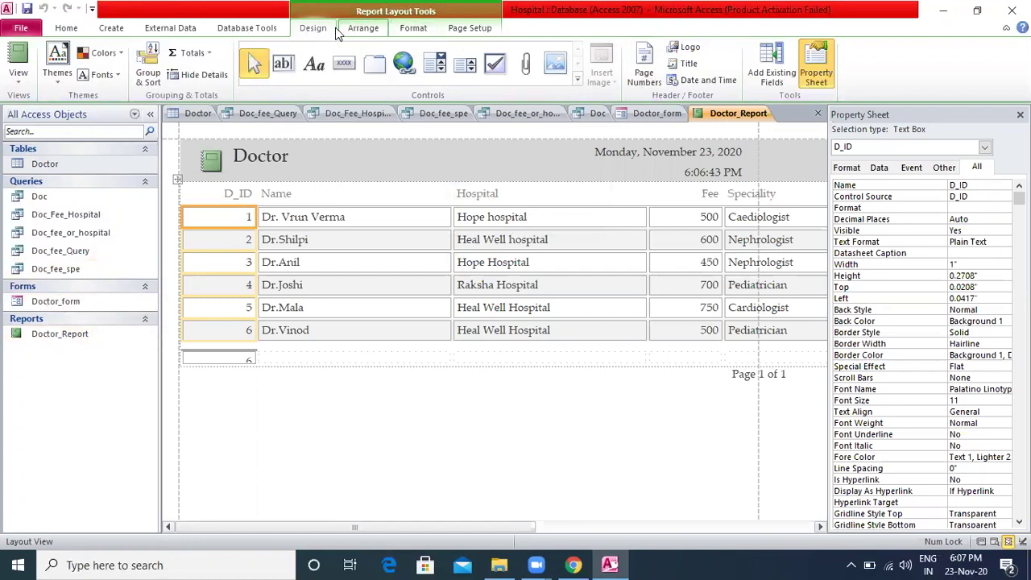
Step: Open Doctor_Report in Print Preview to see the six-doctor table as printed
click(413, 29)
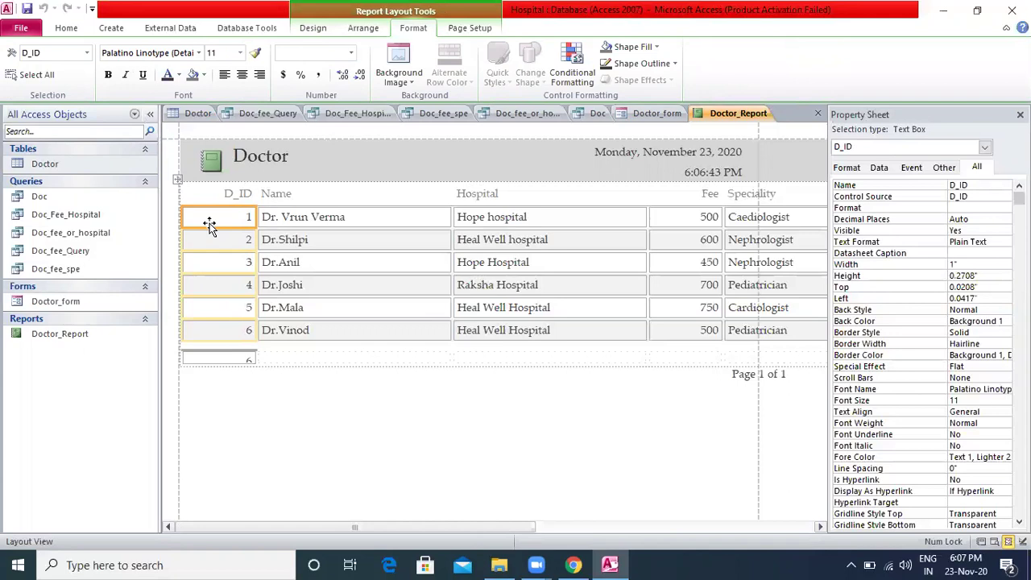
click(22, 29)
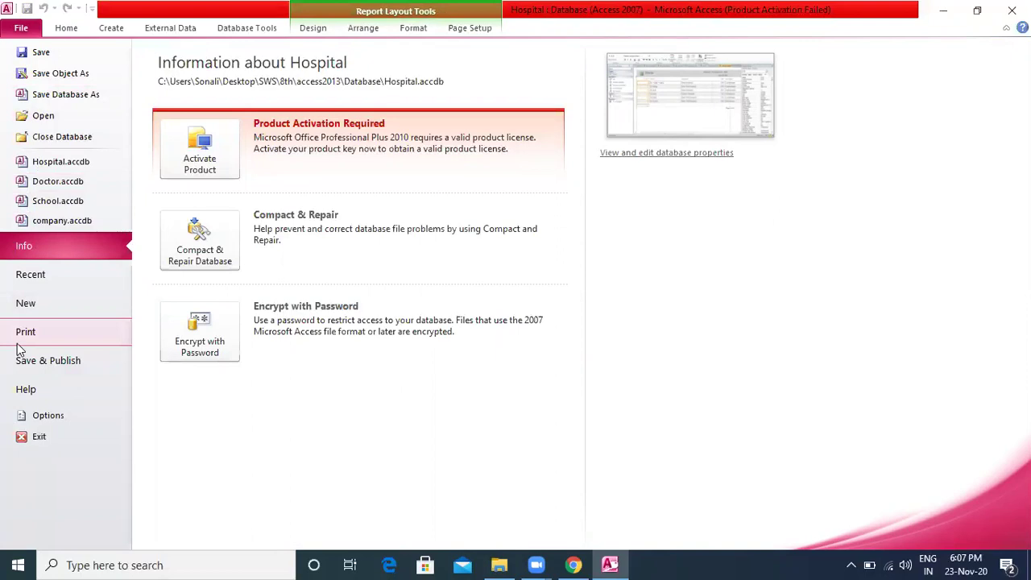
click(68, 28)
click(19, 76)
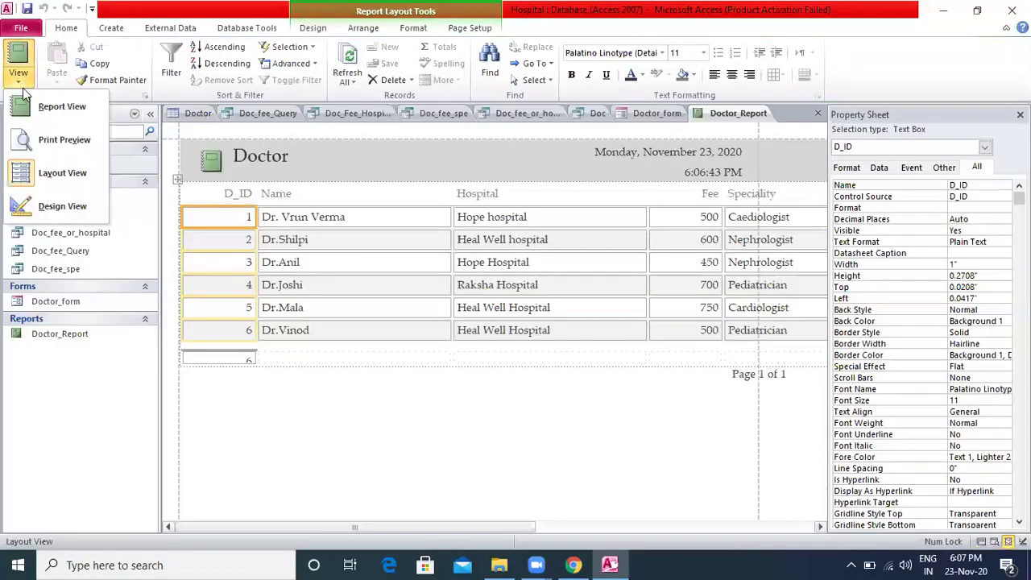
click(32, 143)
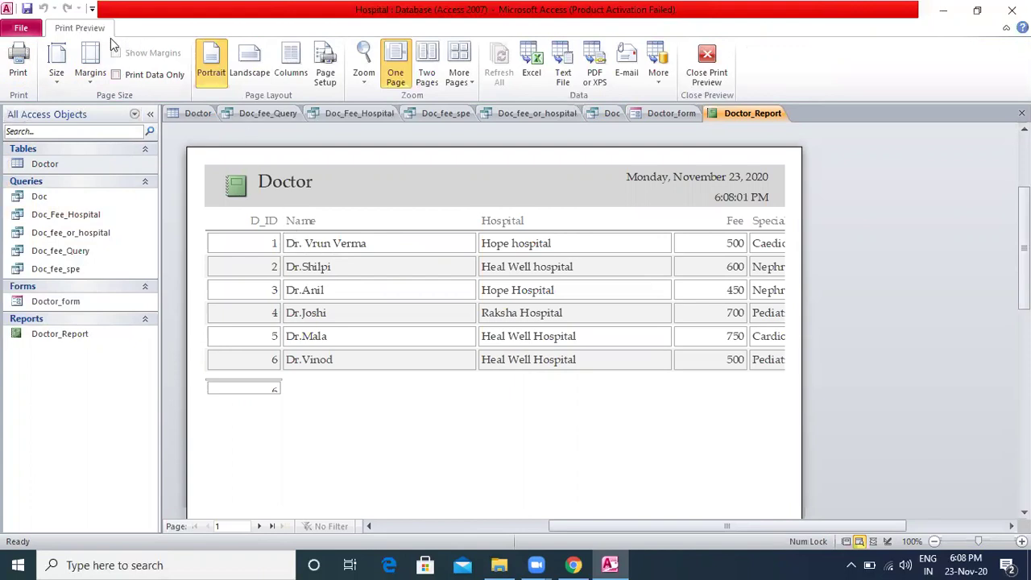
click(706, 58)
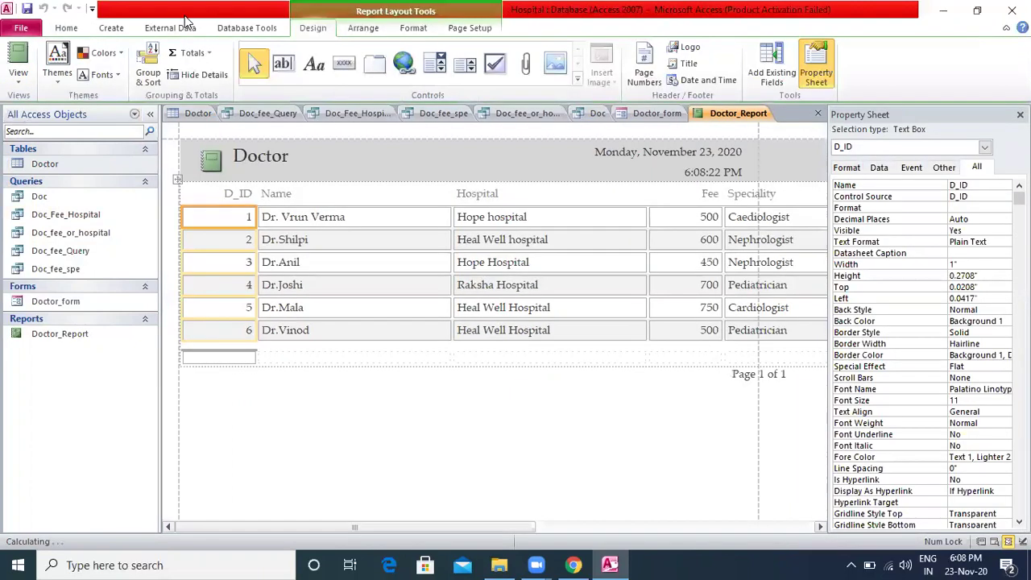
click(65, 29)
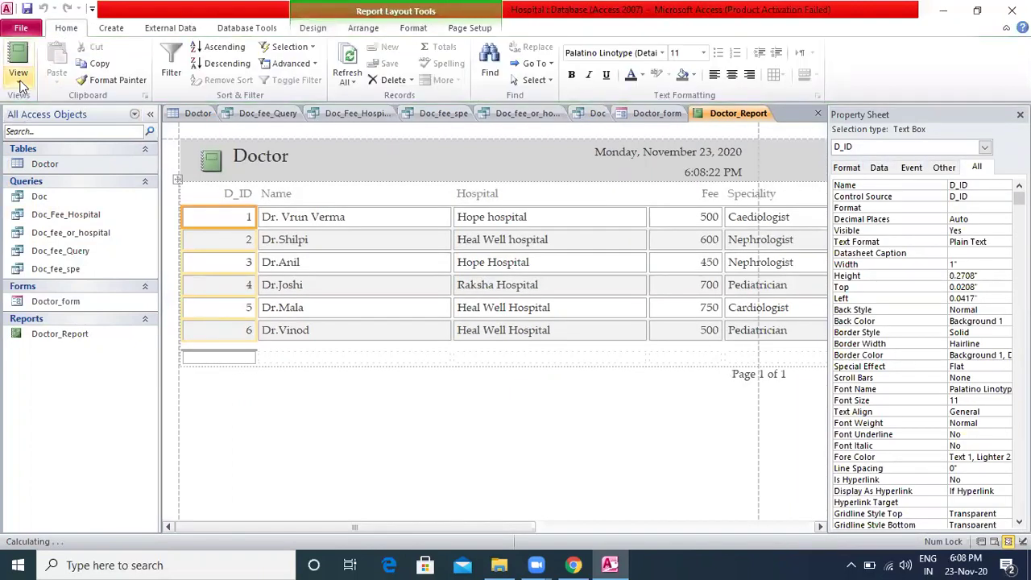
click(19, 84)
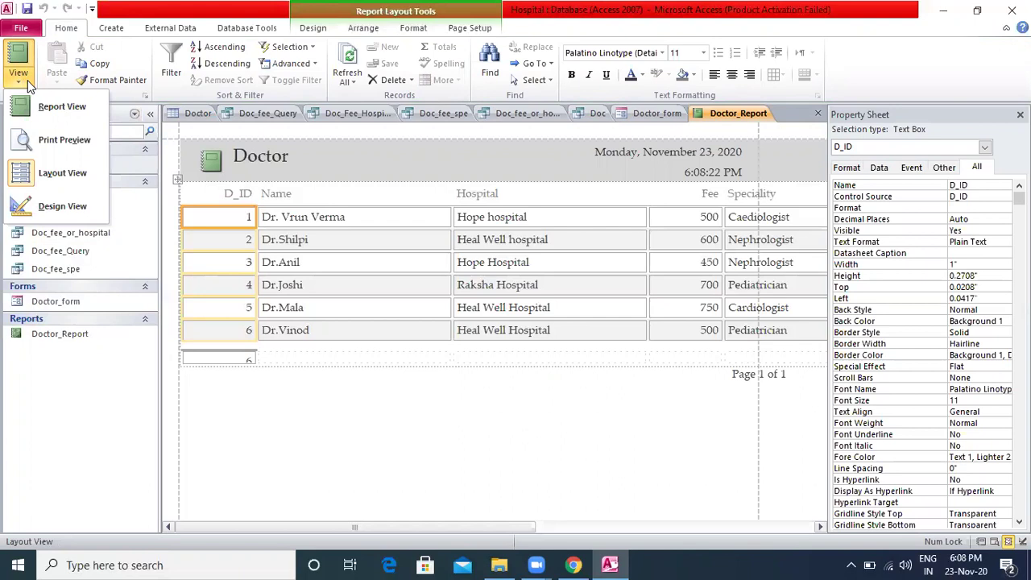
click(53, 142)
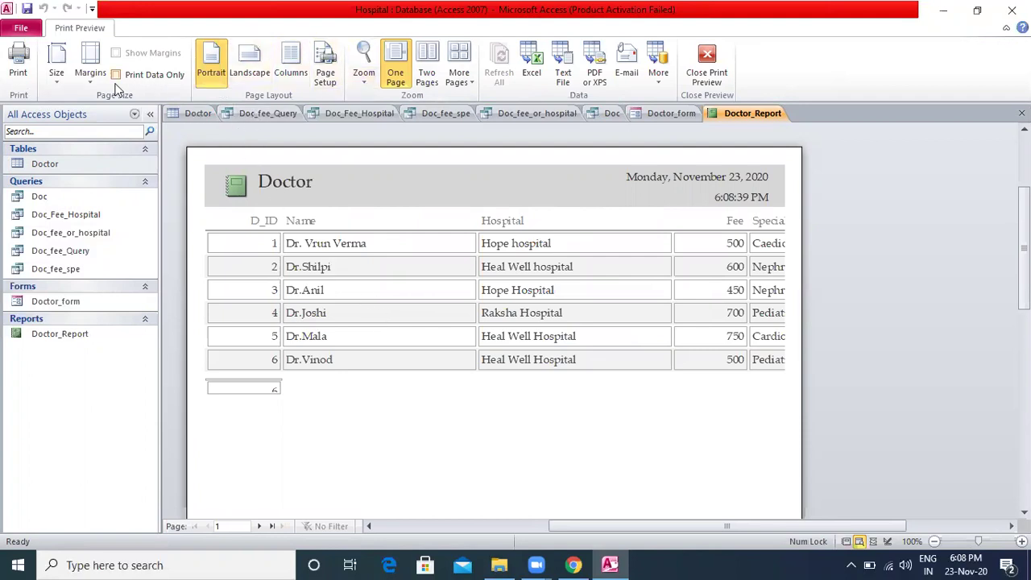
Step: Set Doctor_Report's paper size to Tabloid, accepting the page-width warning
click(56, 85)
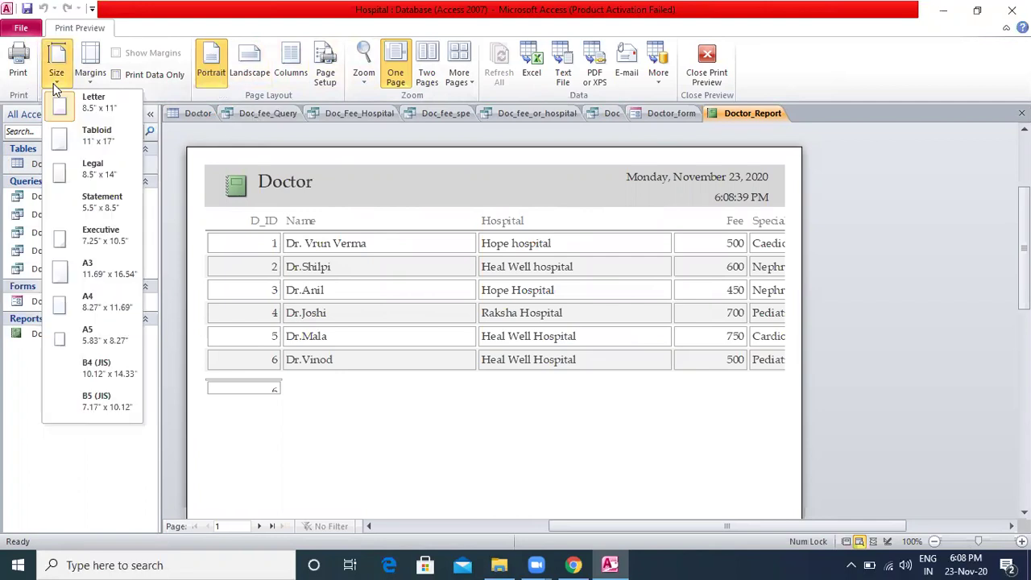
click(66, 145)
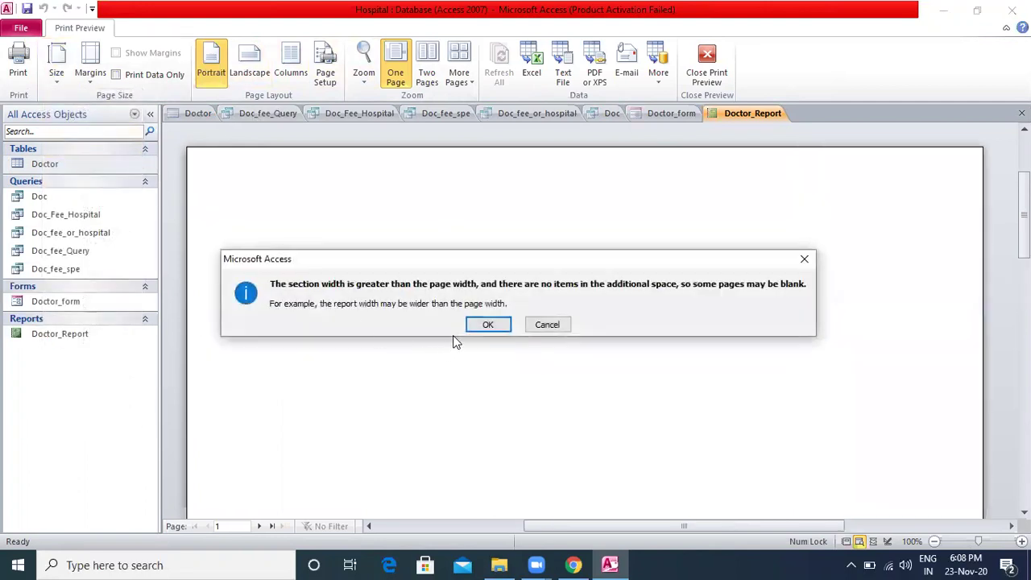
click(487, 325)
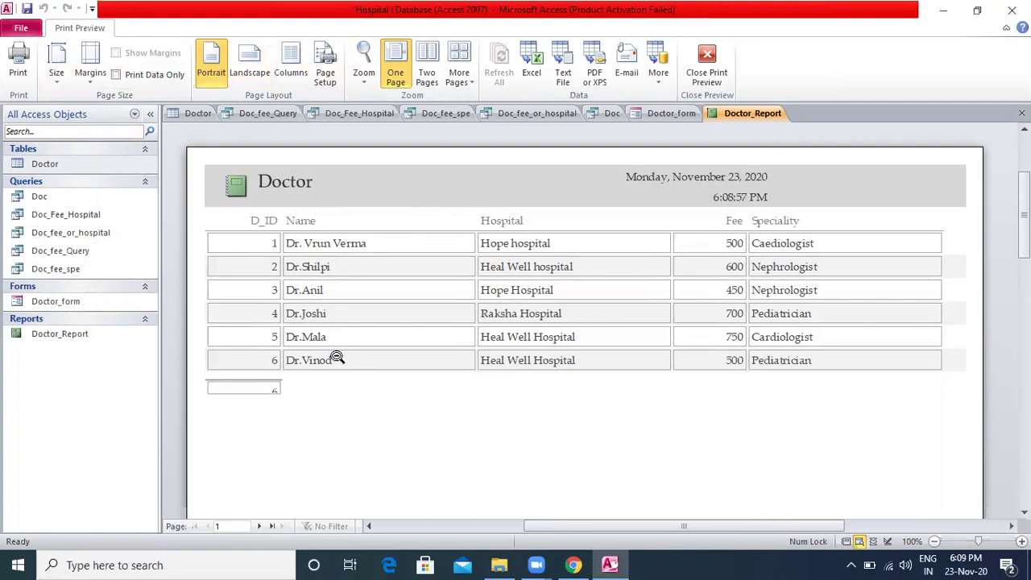
Step: Apply Normal and then Narrow (0.25") margins, accepting each page-width warning
click(87, 83)
click(97, 110)
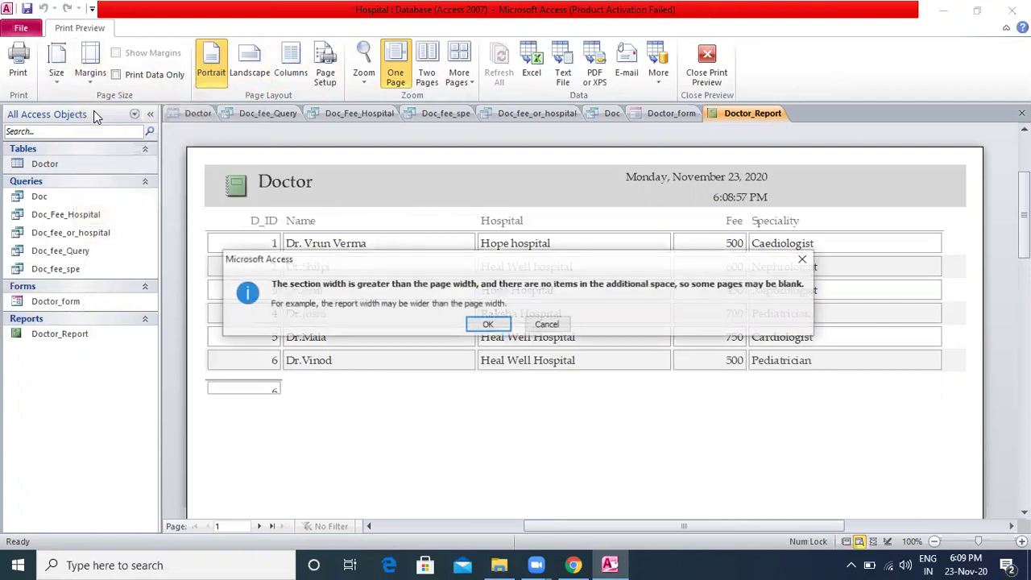
click(487, 326)
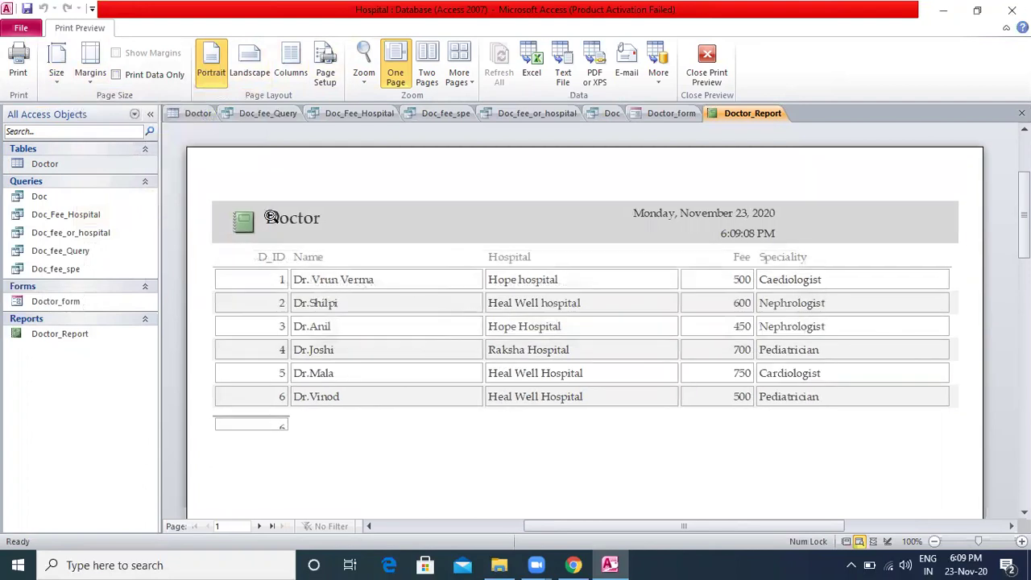
click(88, 79)
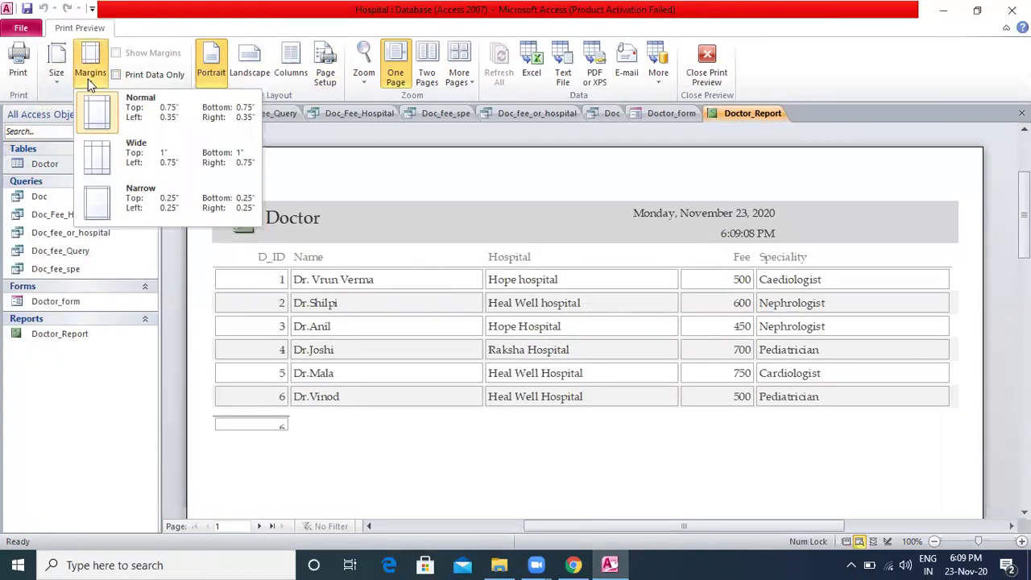
click(113, 203)
click(490, 324)
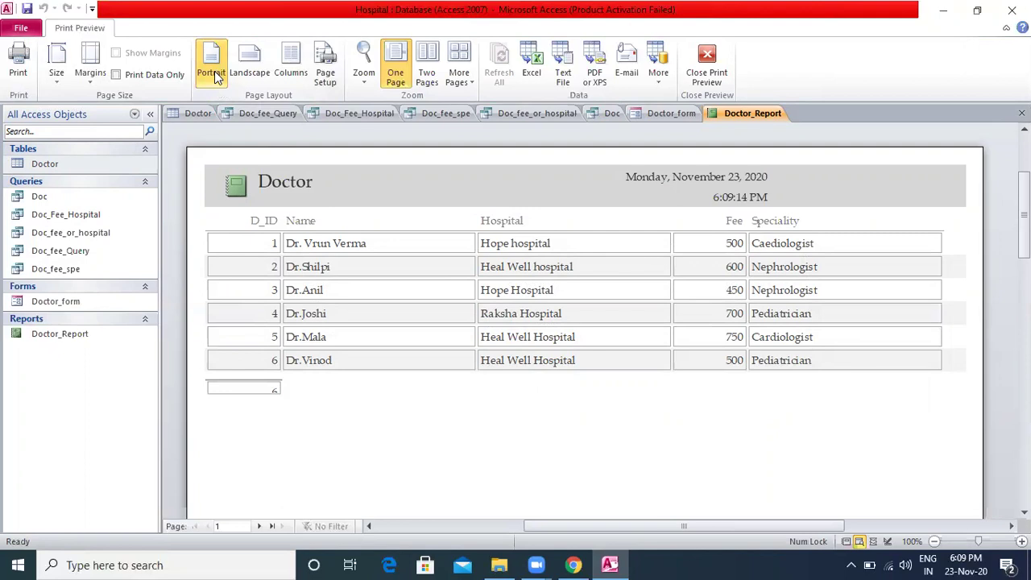
Step: Turn Doctor_Report to Landscape orientation and close Print Preview
click(248, 70)
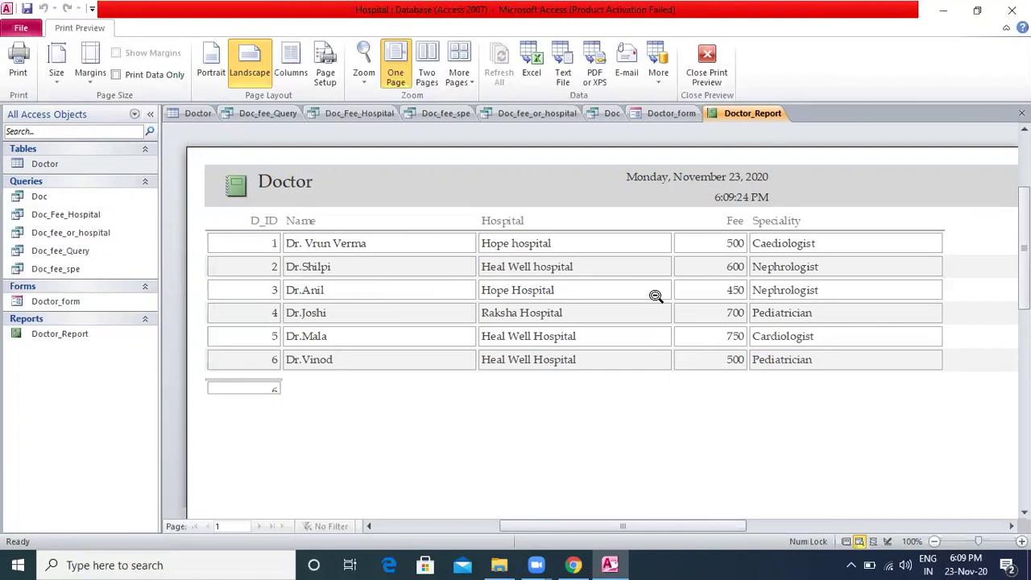
click(707, 74)
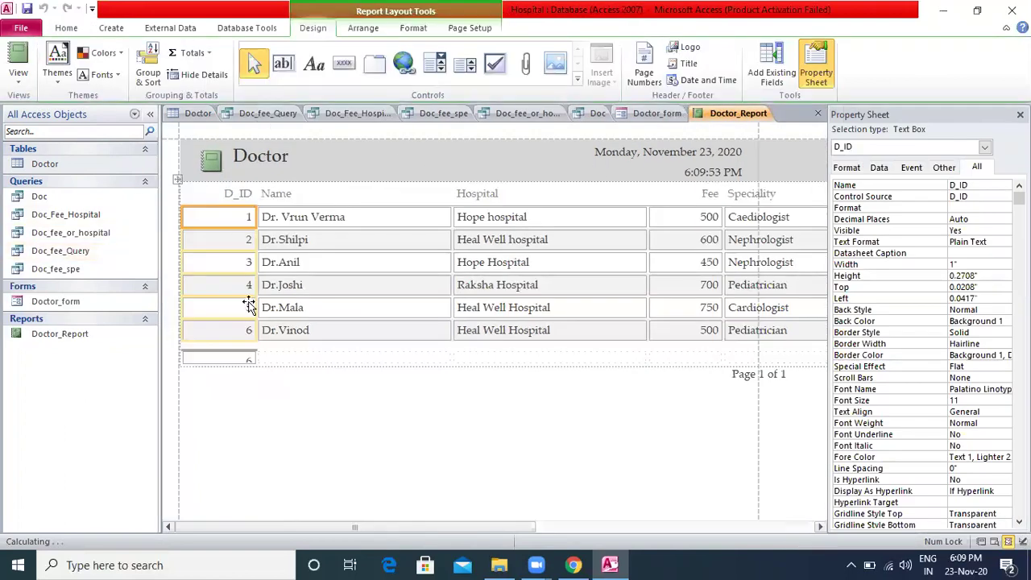